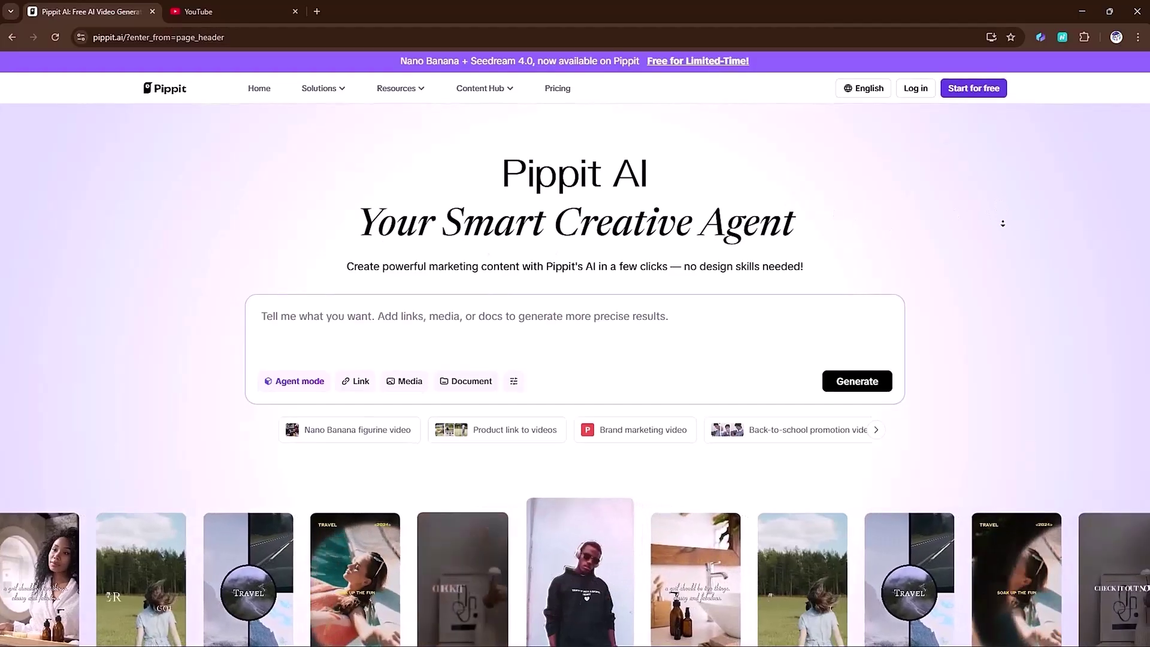
# Step: Scroll down through the Pippit landing page to reach the signed-in Home dashboard
pyautogui.scroll(-1, 1006, 231)
pyautogui.scroll(-3, 1006, 232)
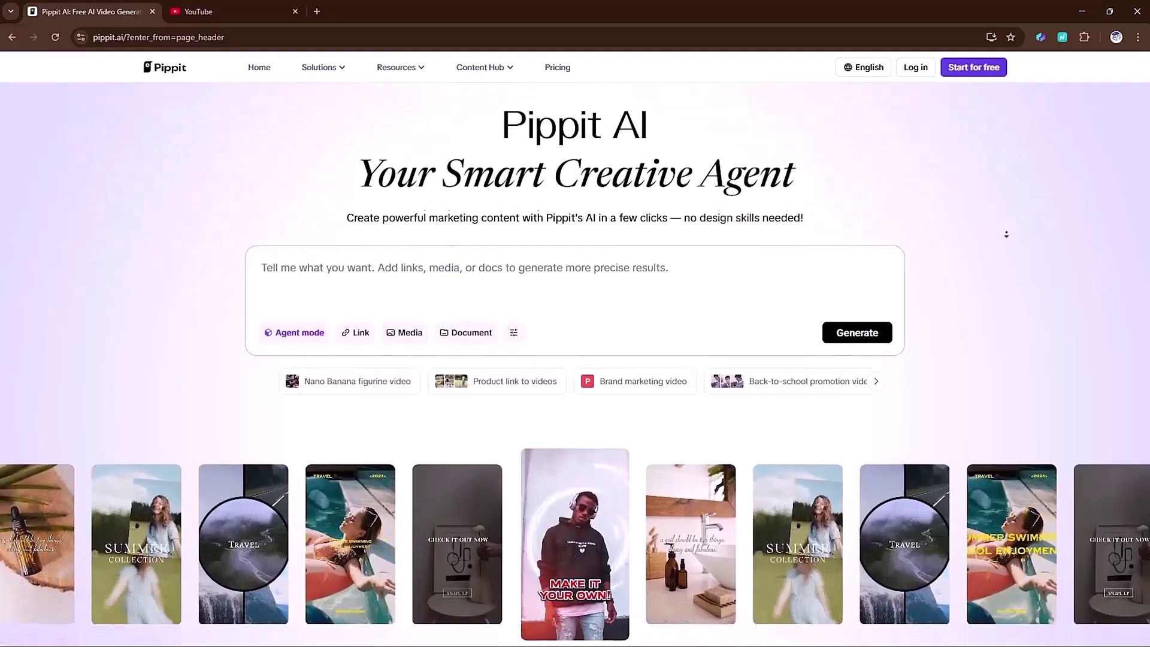
pyautogui.scroll(-4, 1007, 240)
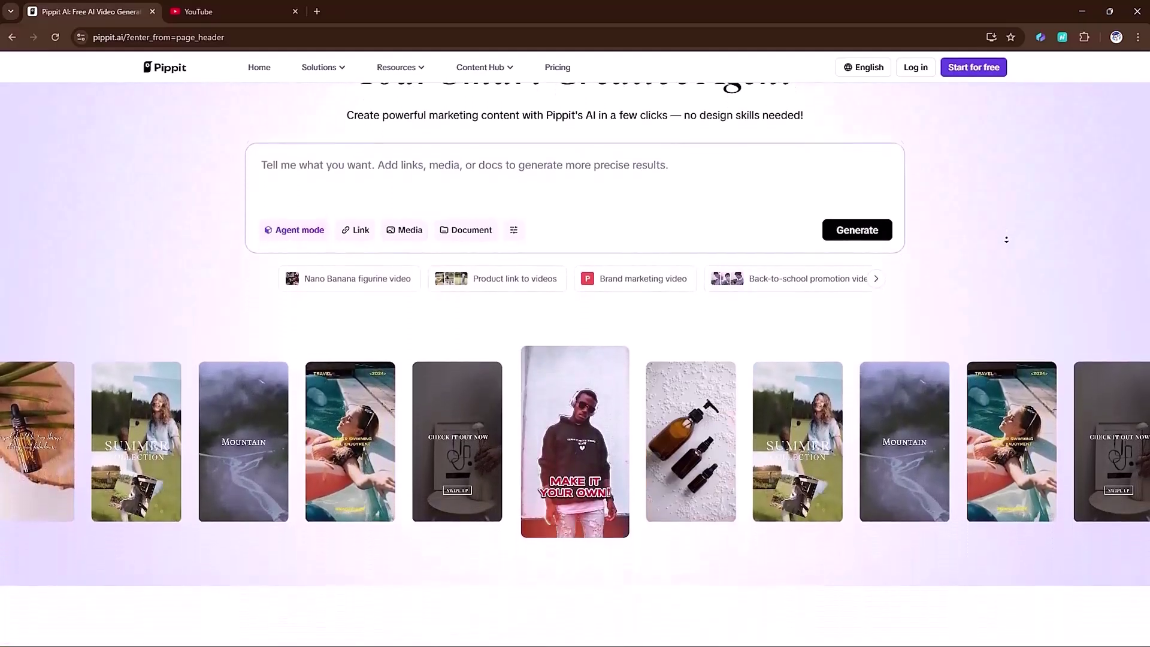
pyautogui.scroll(-1, 1004, 231)
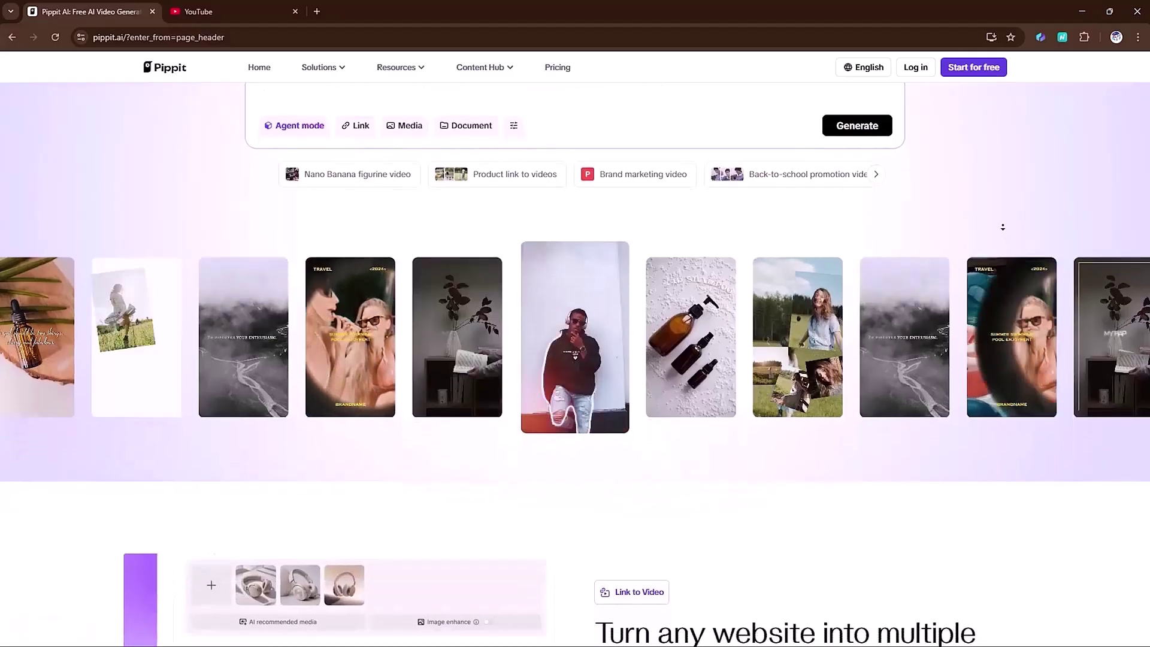
pyautogui.scroll(-1, 1003, 223)
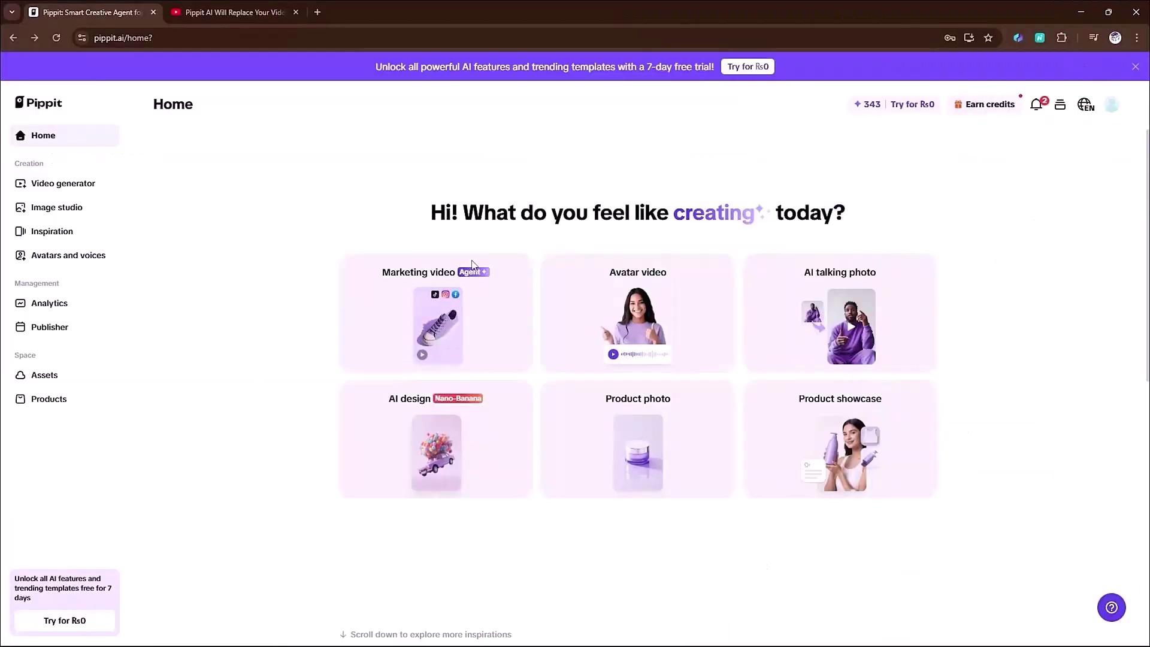
# Step: Browse the Home trending grid, then open the AI design image prompt panel
pyautogui.scroll(-6, 694, 345)
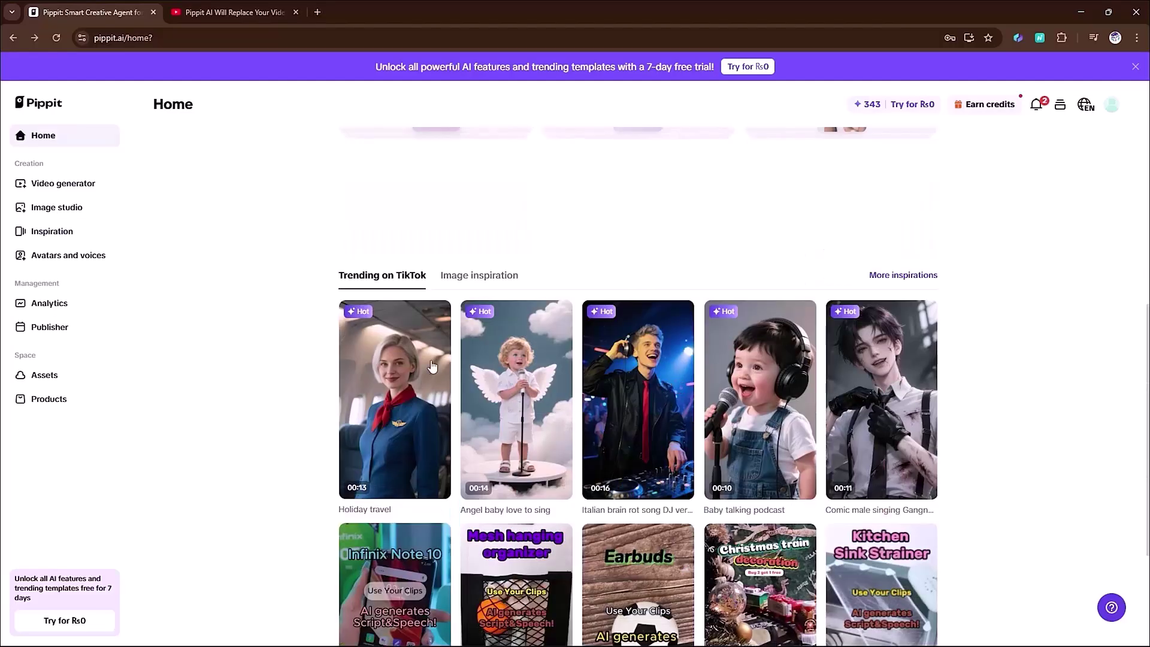
pyautogui.scroll(-3, 432, 365)
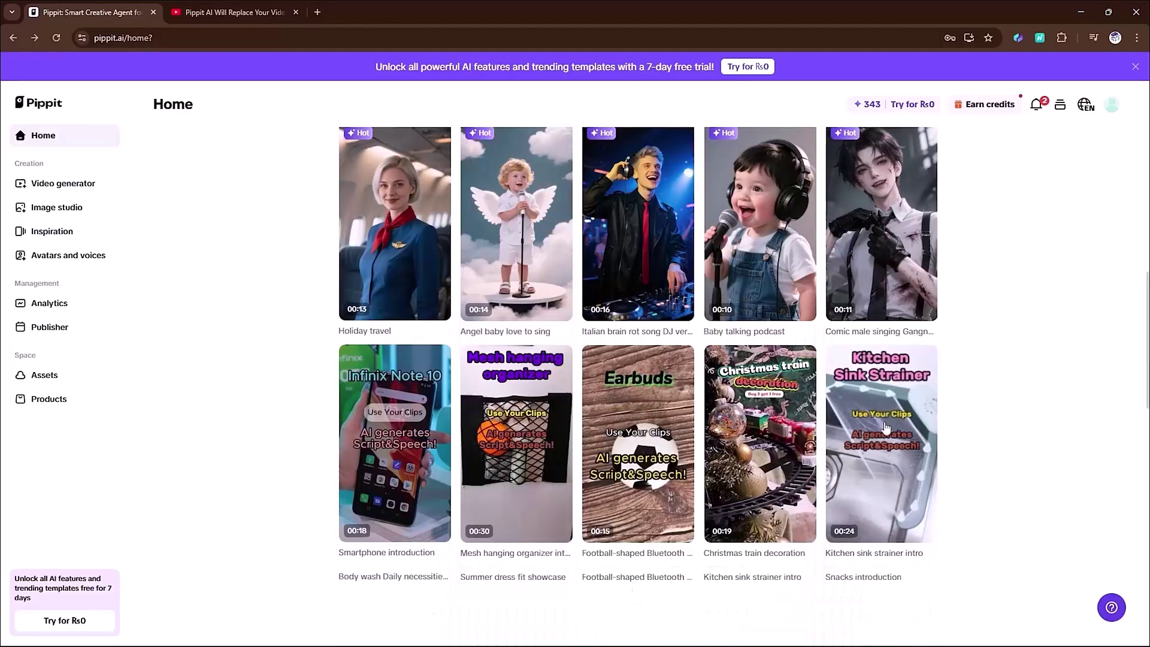
pyautogui.scroll(-2, 993, 412)
pyautogui.scroll(9, 1009, 411)
pyautogui.scroll(2, 951, 410)
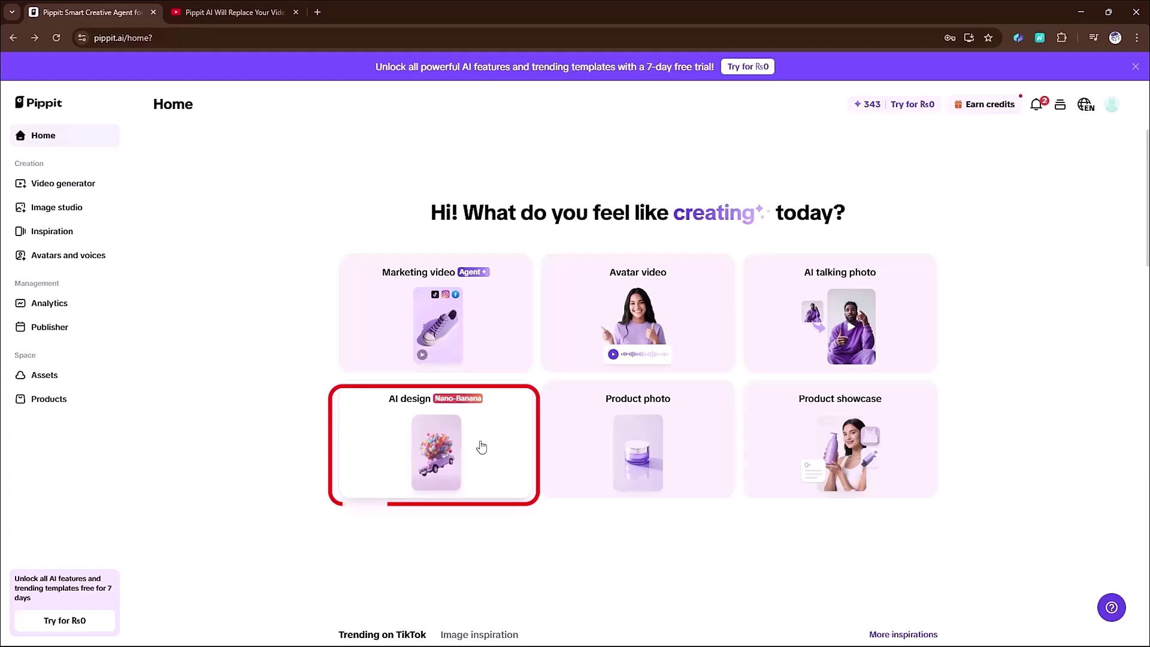
pyautogui.click(435, 454)
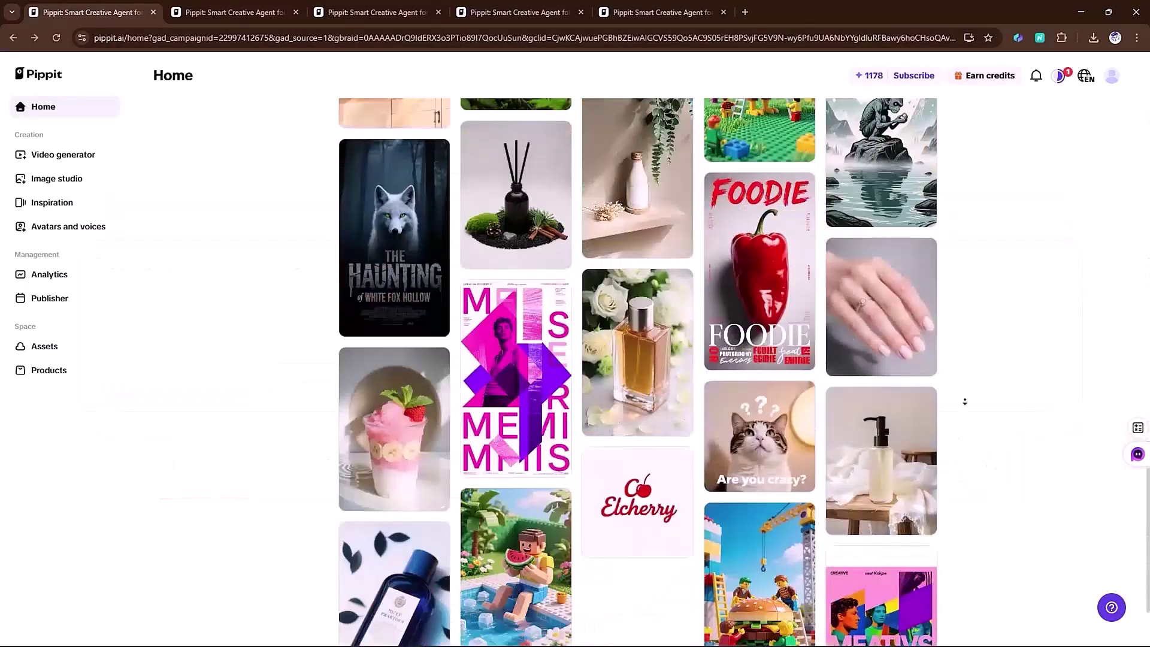
pyautogui.scroll(-1, 972, 394)
pyautogui.scroll(10, 977, 408)
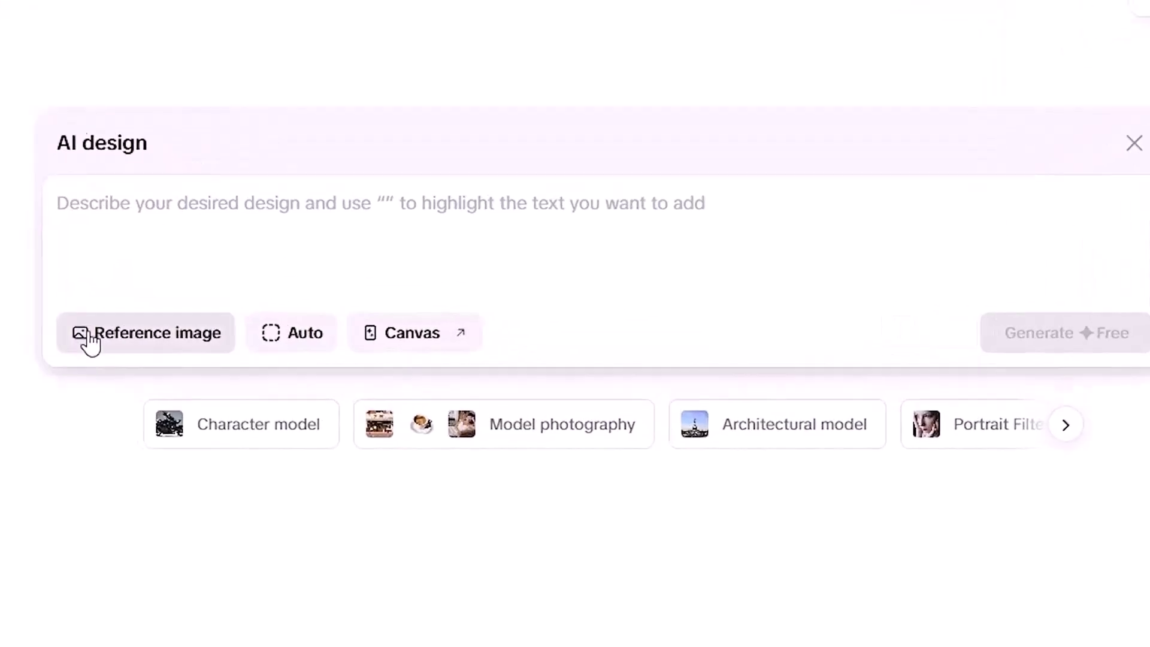
# Step: Add a reference photo and generate smoky, dreamy portrait variations from the smoke prompt
pyautogui.click(137, 343)
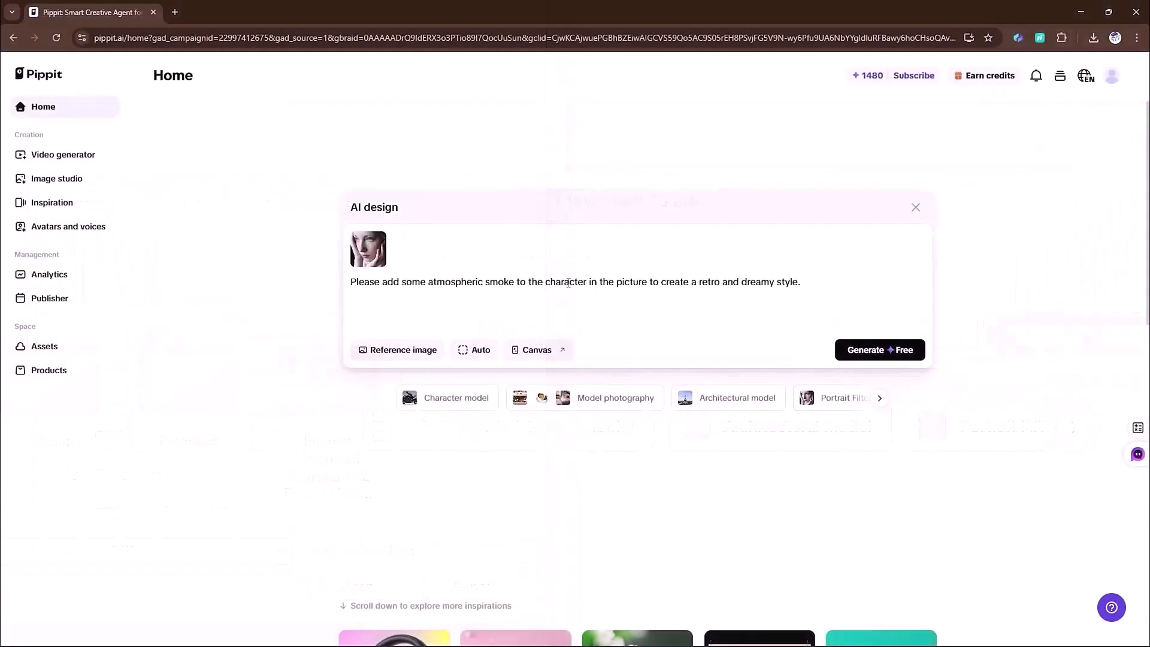
pyautogui.click(896, 350)
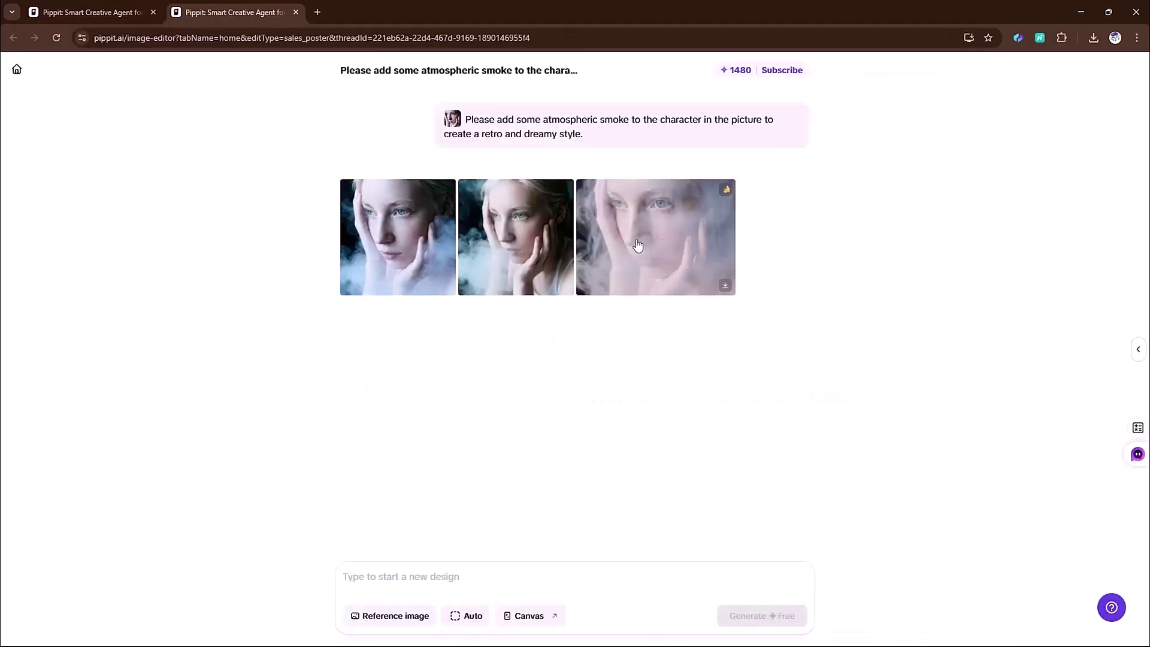
pyautogui.click(406, 199)
# Step: Review the four smoky results, upscale the fourth, and return to the first
pyautogui.click(126, 216)
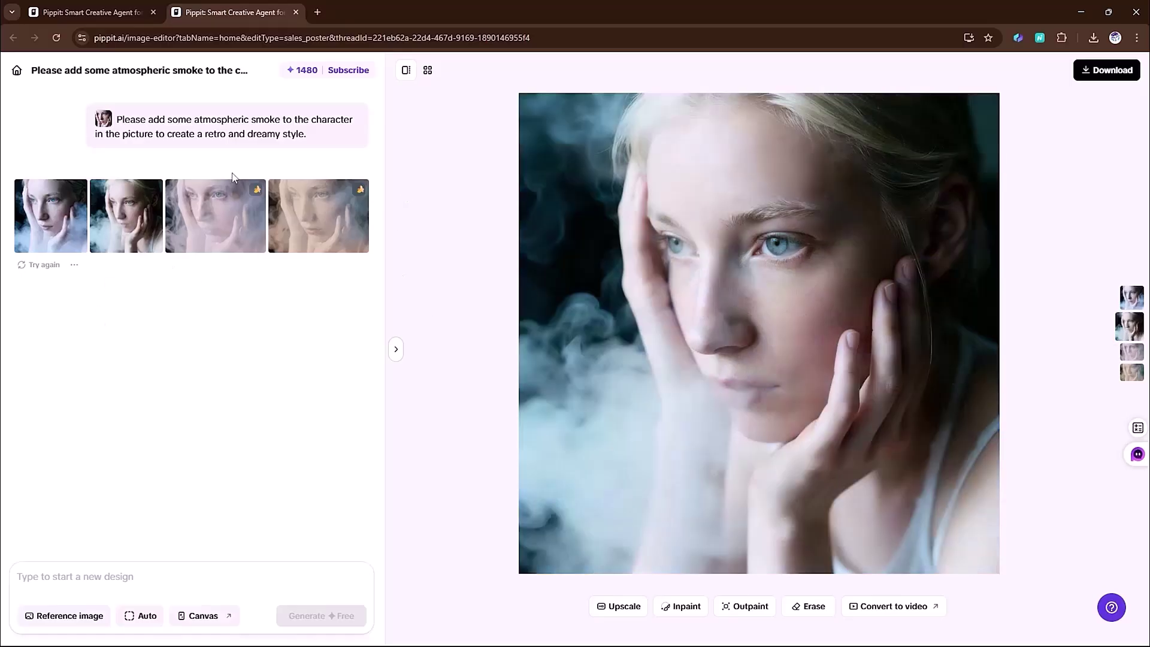
pyautogui.click(216, 215)
pyautogui.click(341, 218)
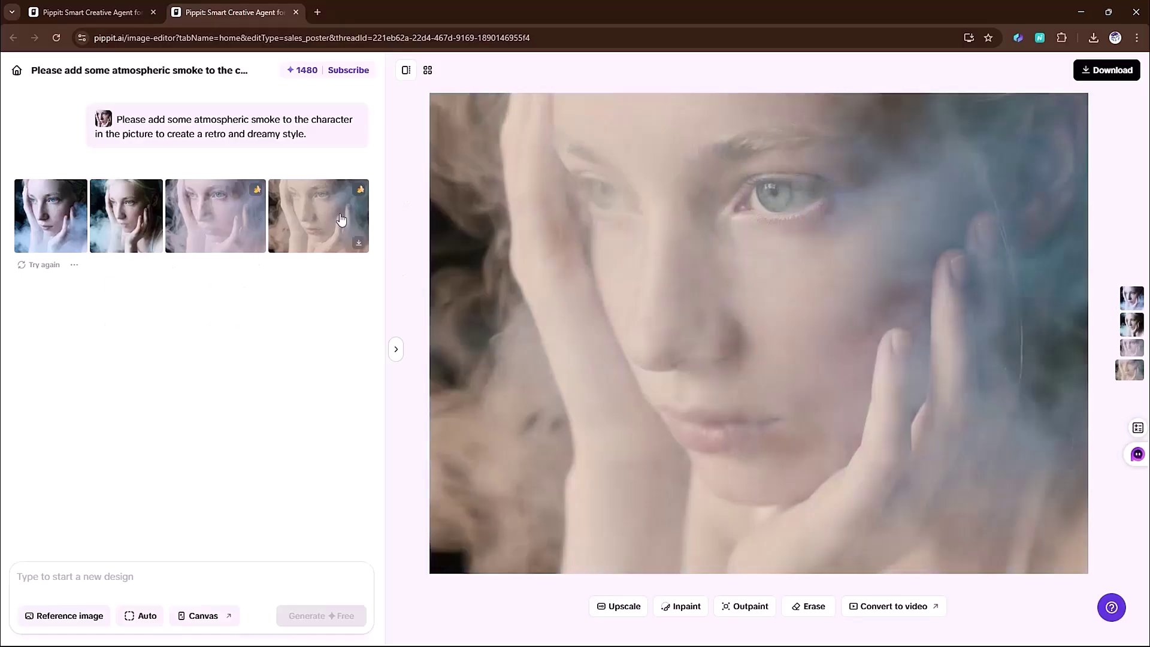
pyautogui.click(629, 608)
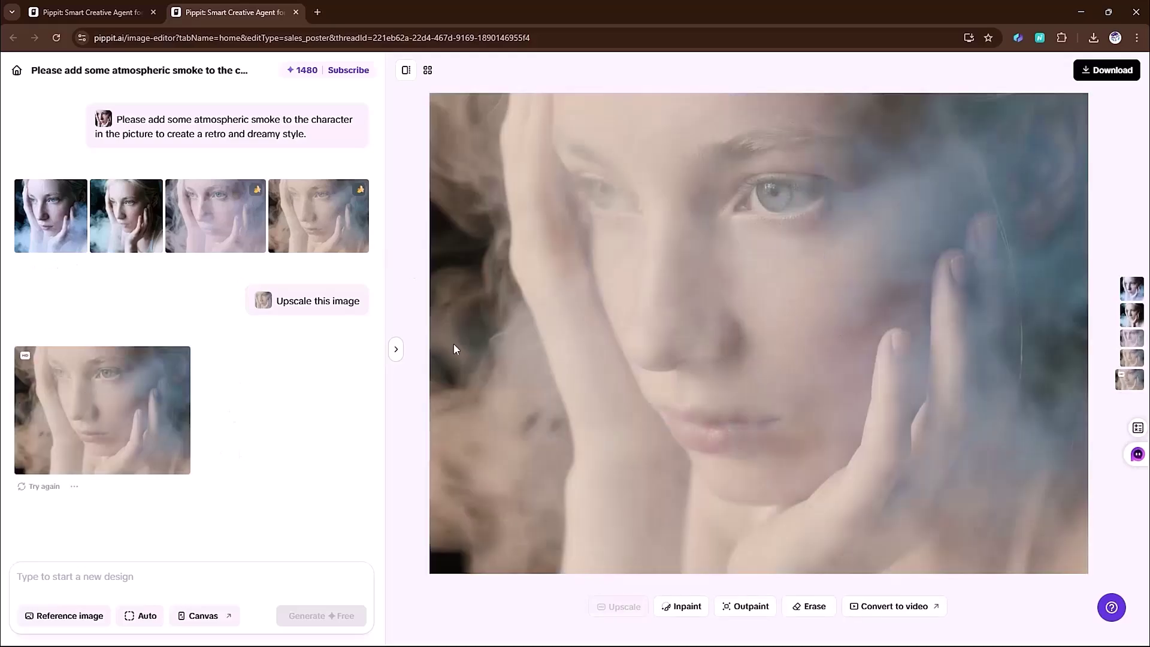
pyautogui.click(54, 222)
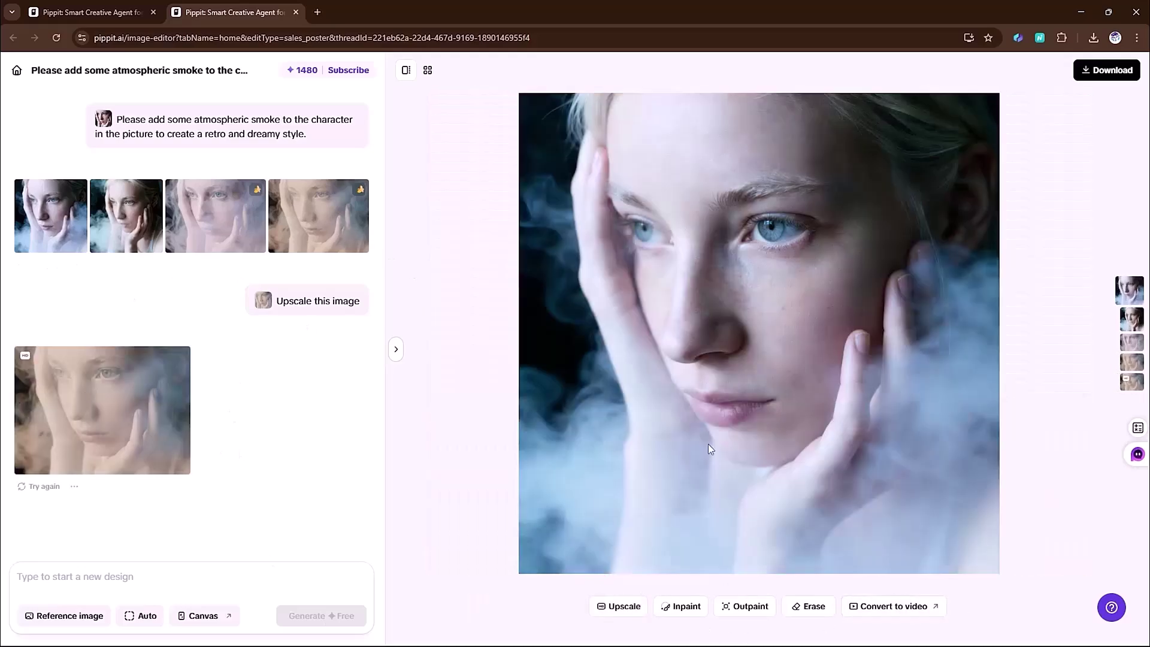
# Step: Send the first smoky portrait to the video generator and generate a captioned video
pyautogui.click(898, 615)
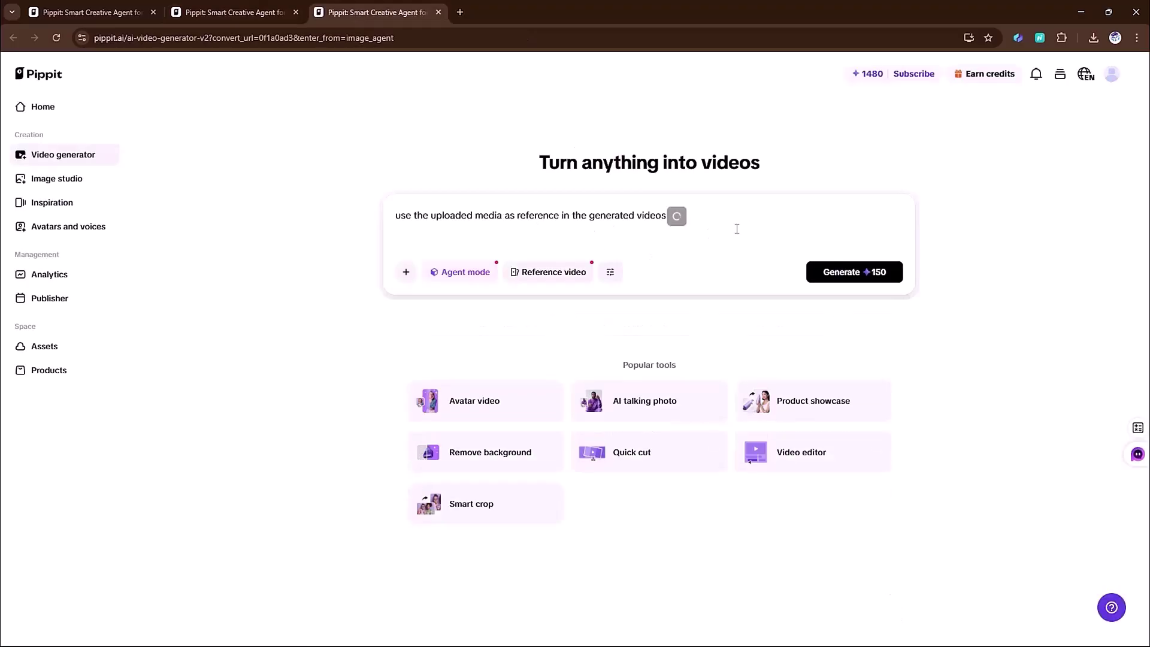
pyautogui.click(854, 274)
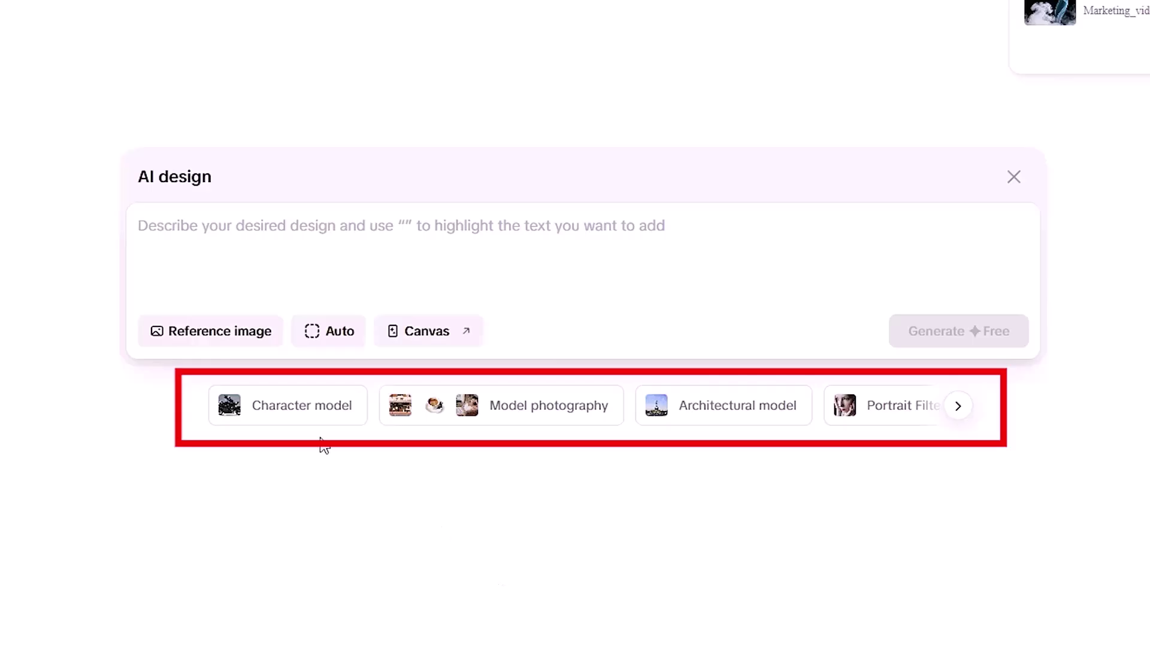
# Step: Generate 1/7-scale Pomeranian figurine desk scenes from the Character model preset and preview all four
pyautogui.click(286, 412)
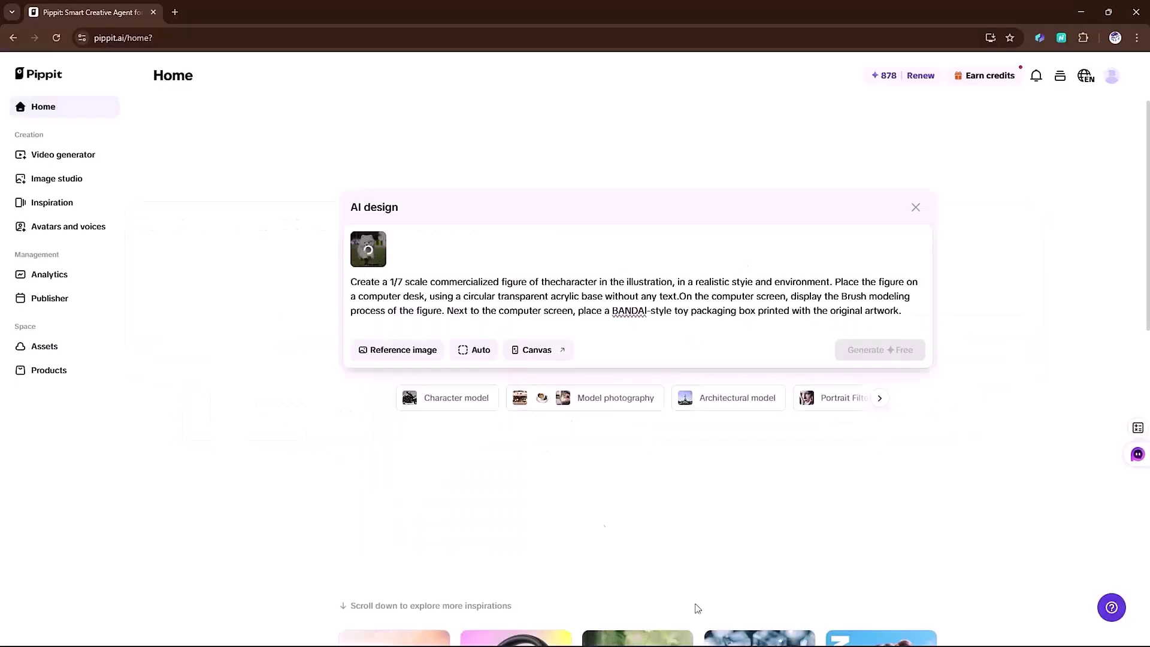
pyautogui.click(903, 352)
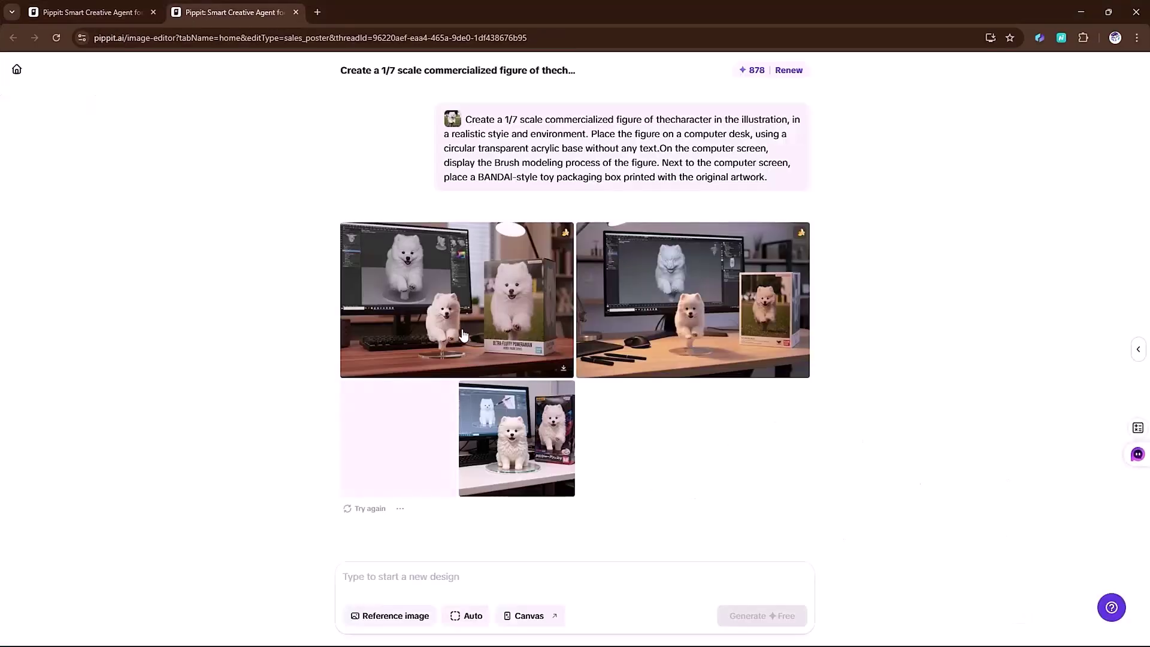
pyautogui.click(463, 335)
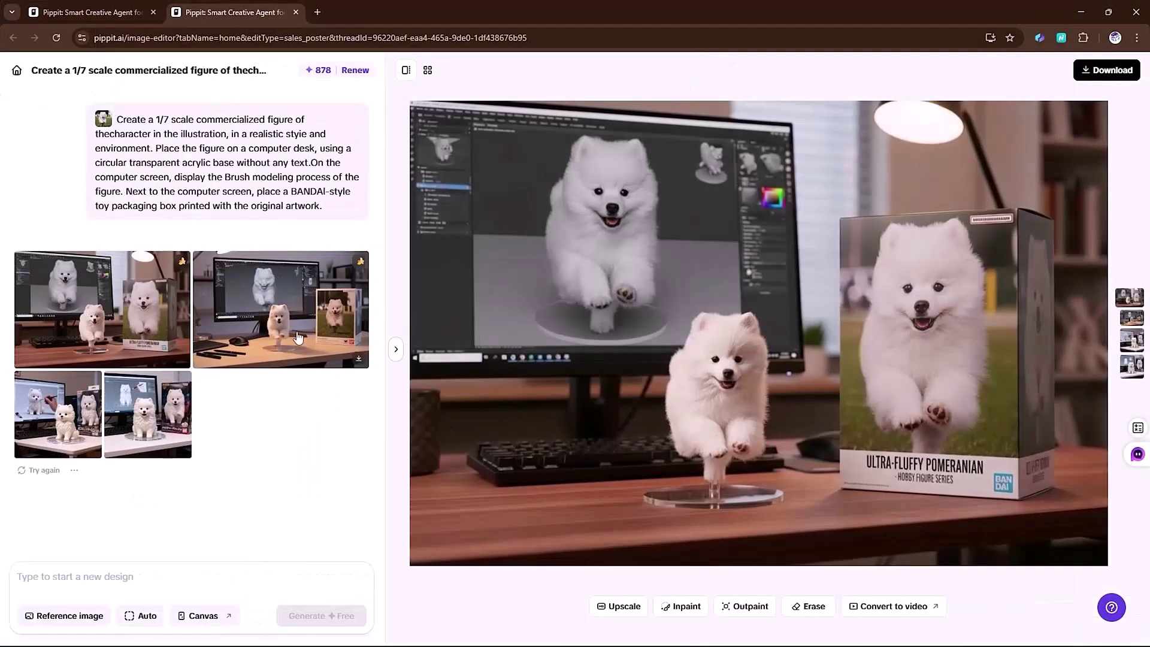
pyautogui.click(298, 338)
pyautogui.click(67, 419)
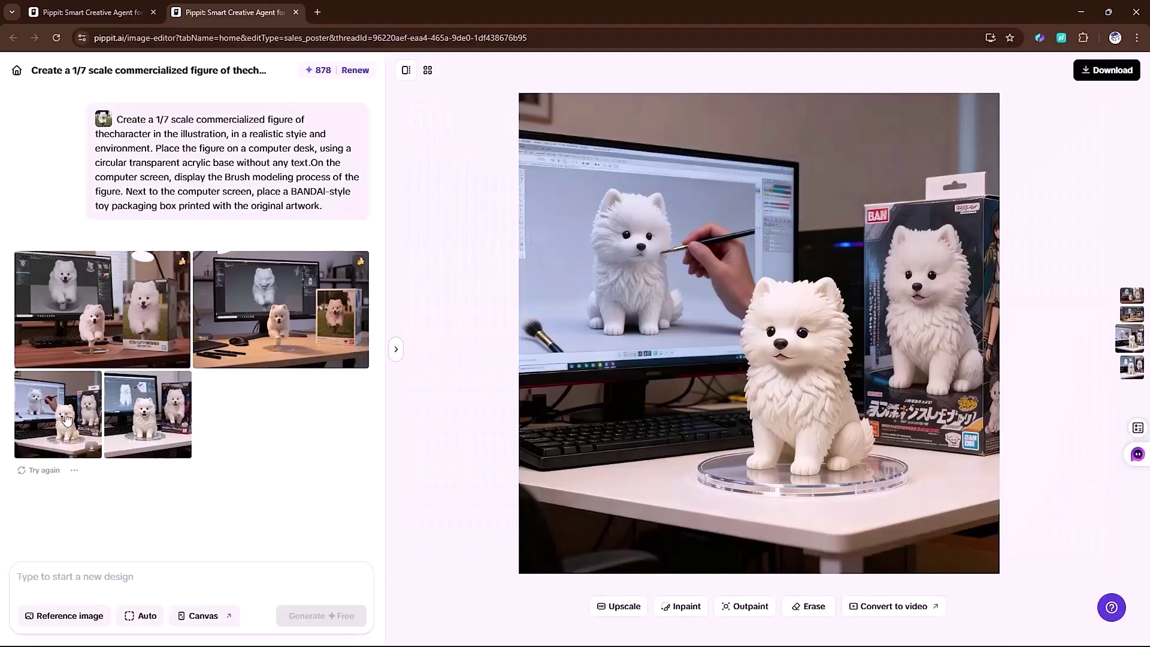
pyautogui.click(166, 410)
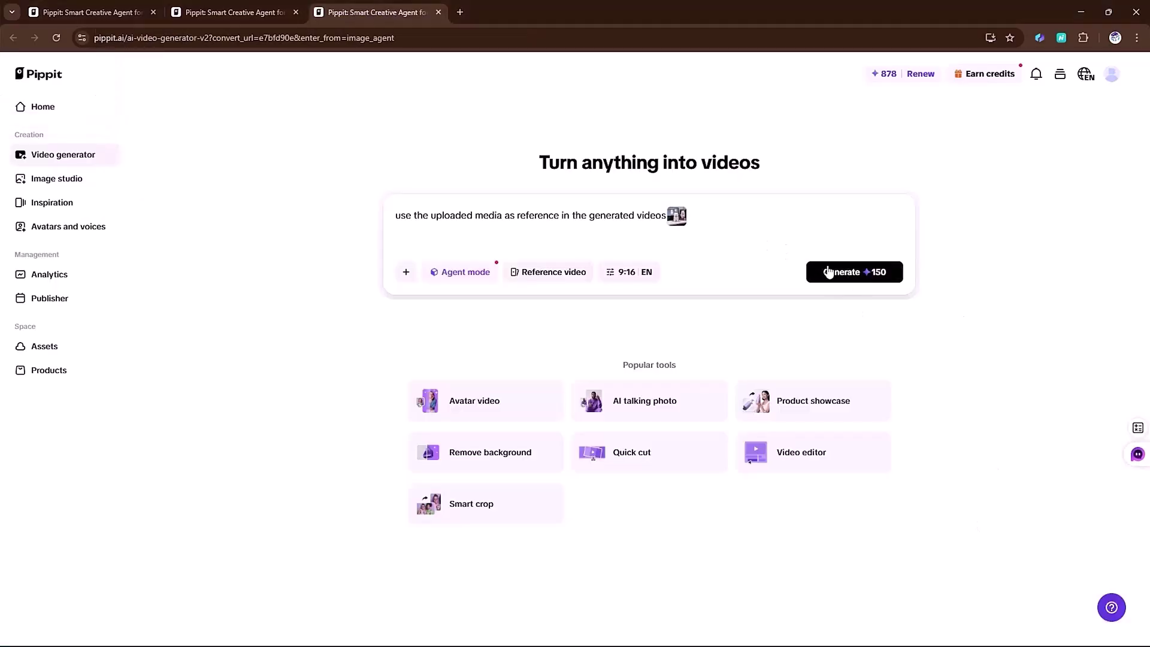
# Step: Generate a vertical captioned video of the Pomeranian figure on its acrylic base
pyautogui.click(829, 272)
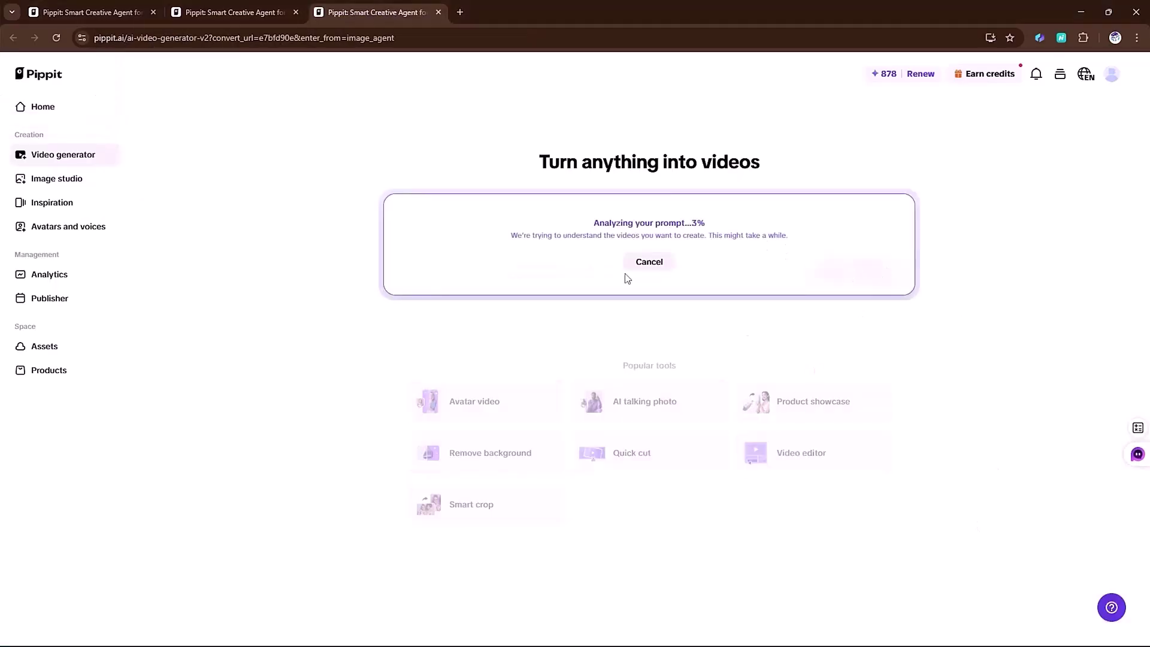
pyautogui.moveTo(709, 225); pyautogui.dragTo(719, 226)
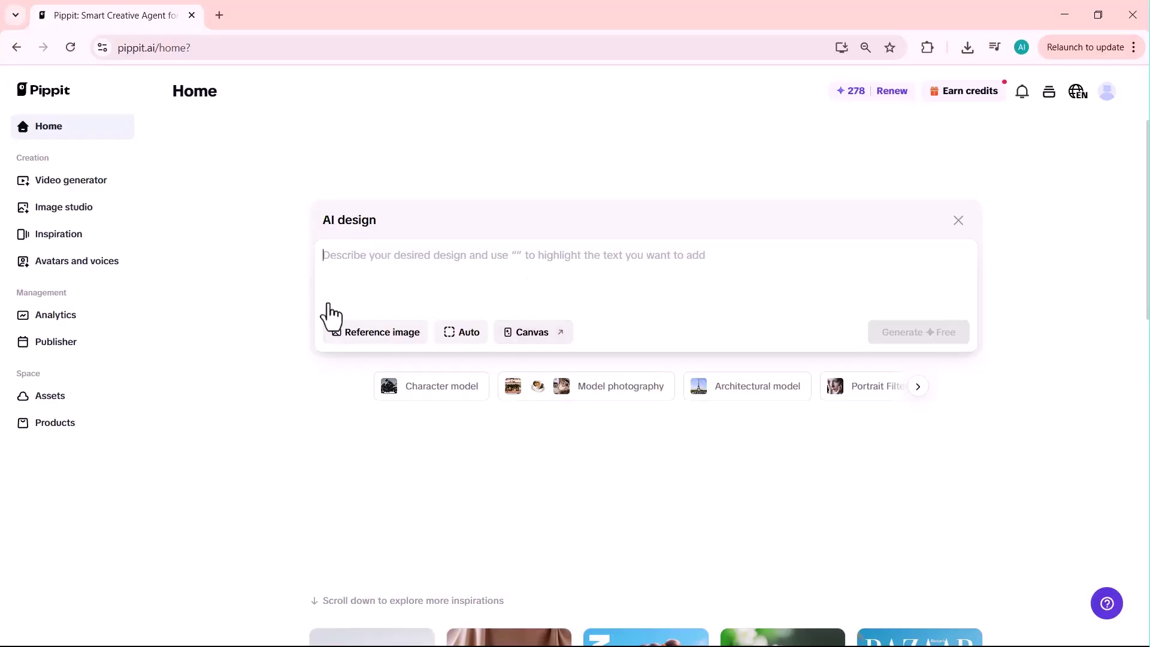
# Step: Upload the photo of the man outside the house and paste the giant-behind-the-house prompt
pyautogui.click(363, 339)
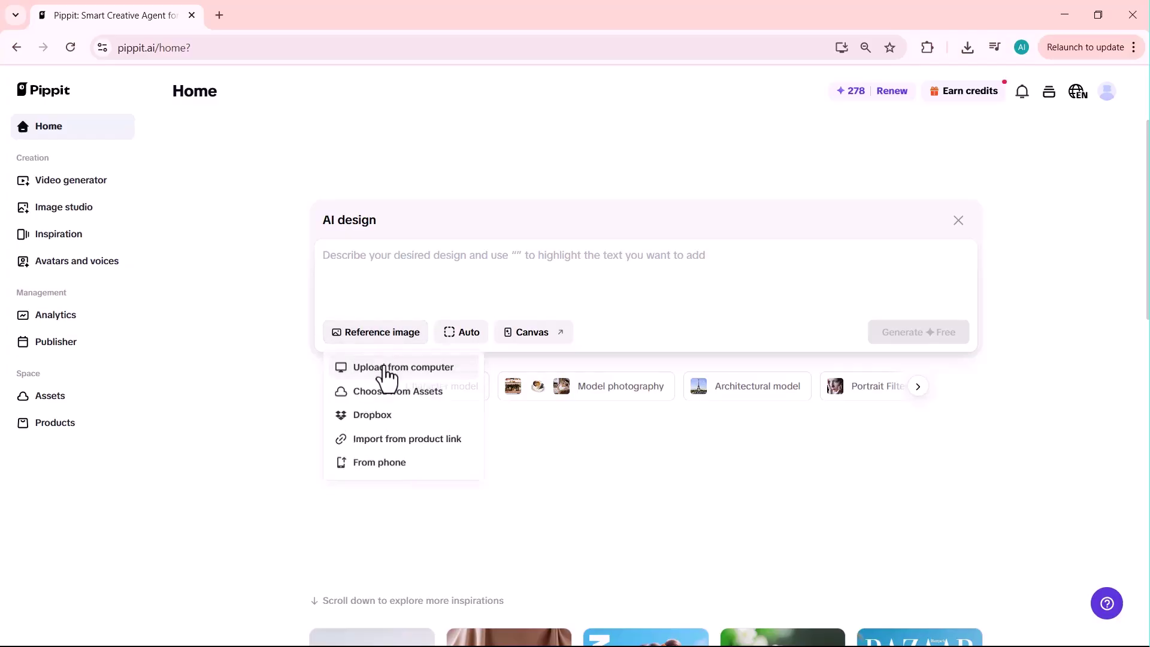
pyautogui.click(385, 369)
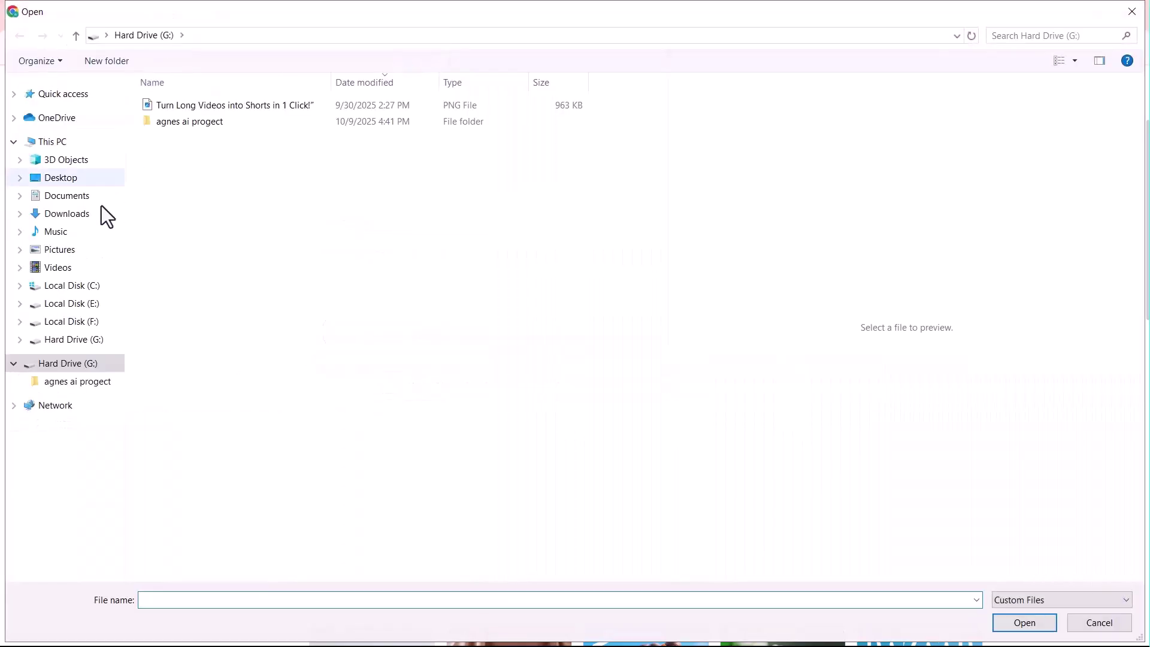
pyautogui.click(99, 213)
pyautogui.click(165, 180)
pyautogui.click(1026, 623)
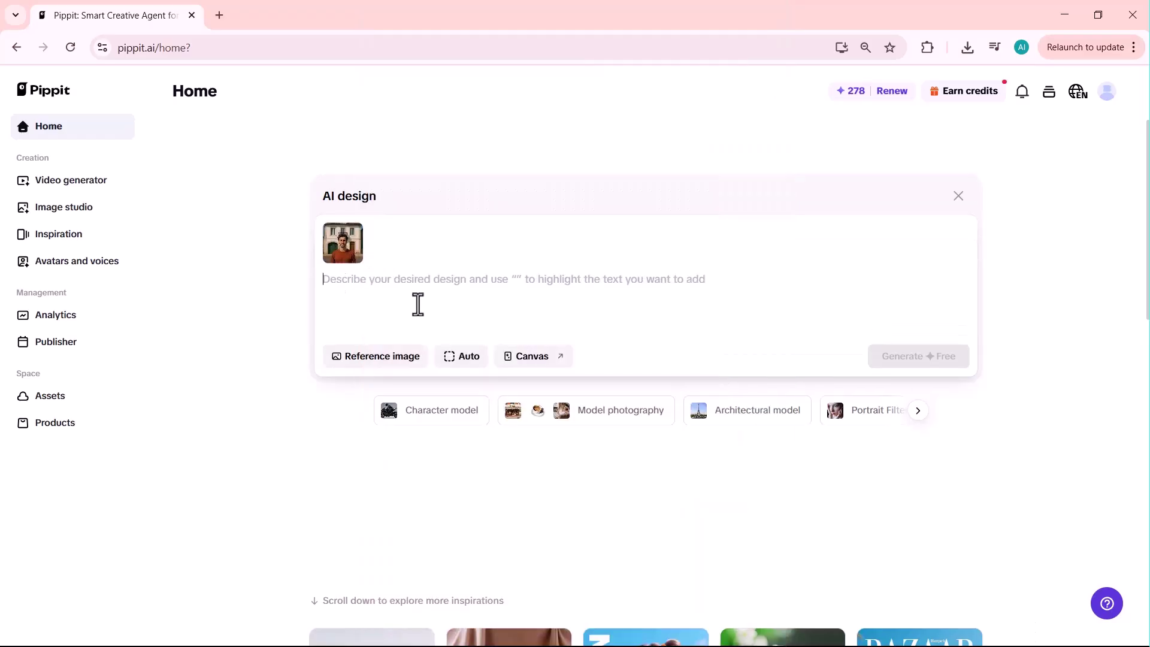
pyautogui.write('Extract the character from the uploaded picture, keep the character unchanged, enlarge it into a giant, stand behind the house in the original picture, grab the roof of the house with both hands, and look fiercely at the person standing on the ground in the original picture.')
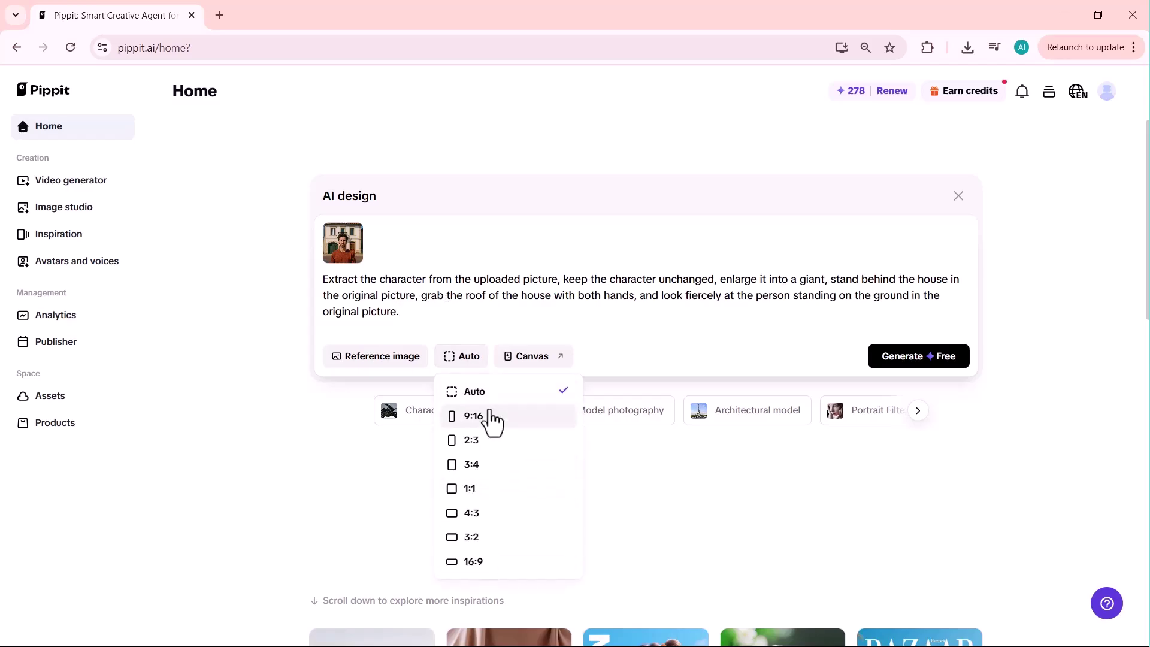
# Step: Generate four giant-gripping-the-roof images, preview each, and download the chosen one as a JPG
pyautogui.click(933, 364)
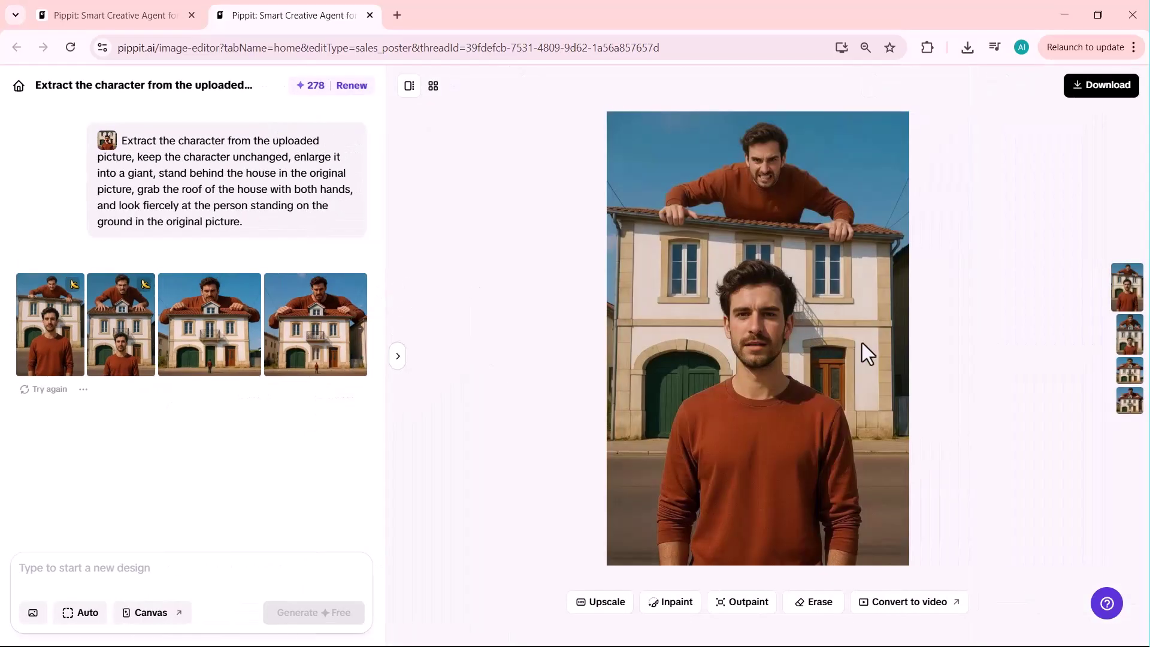
pyautogui.click(1133, 331)
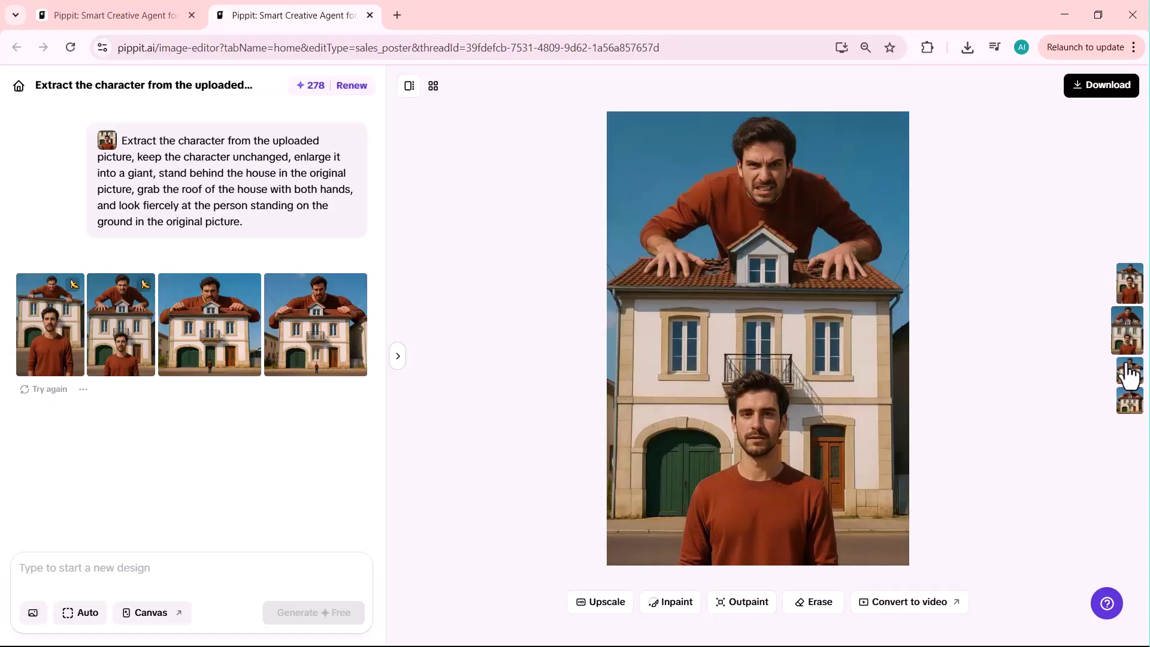
pyautogui.click(1130, 372)
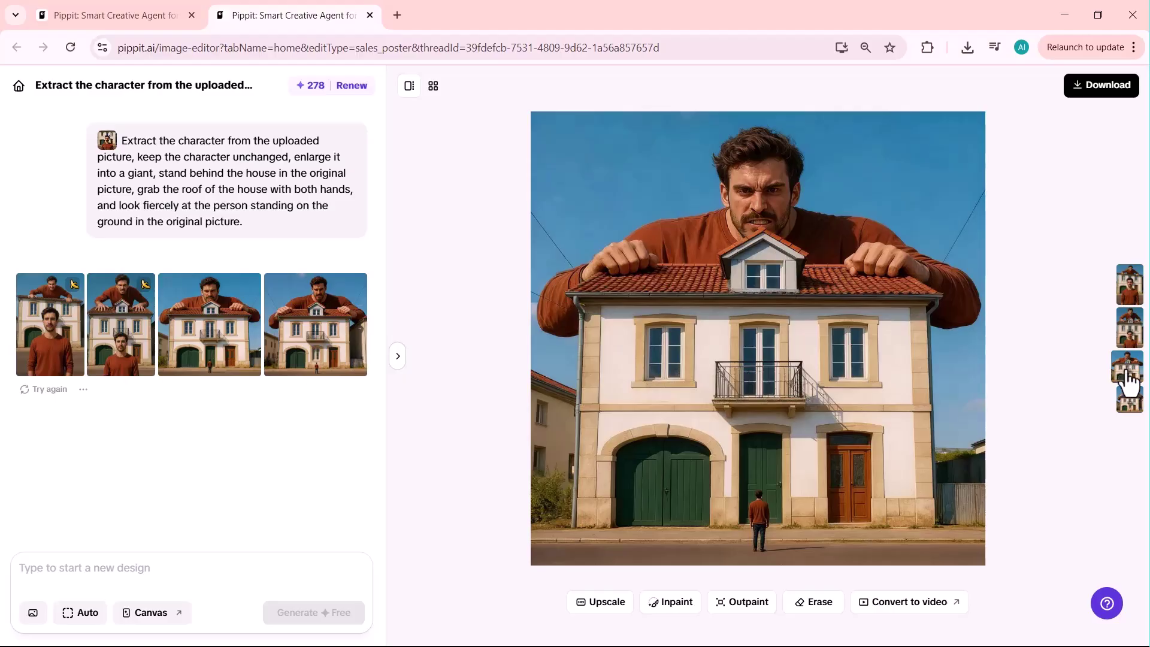
pyautogui.click(1130, 403)
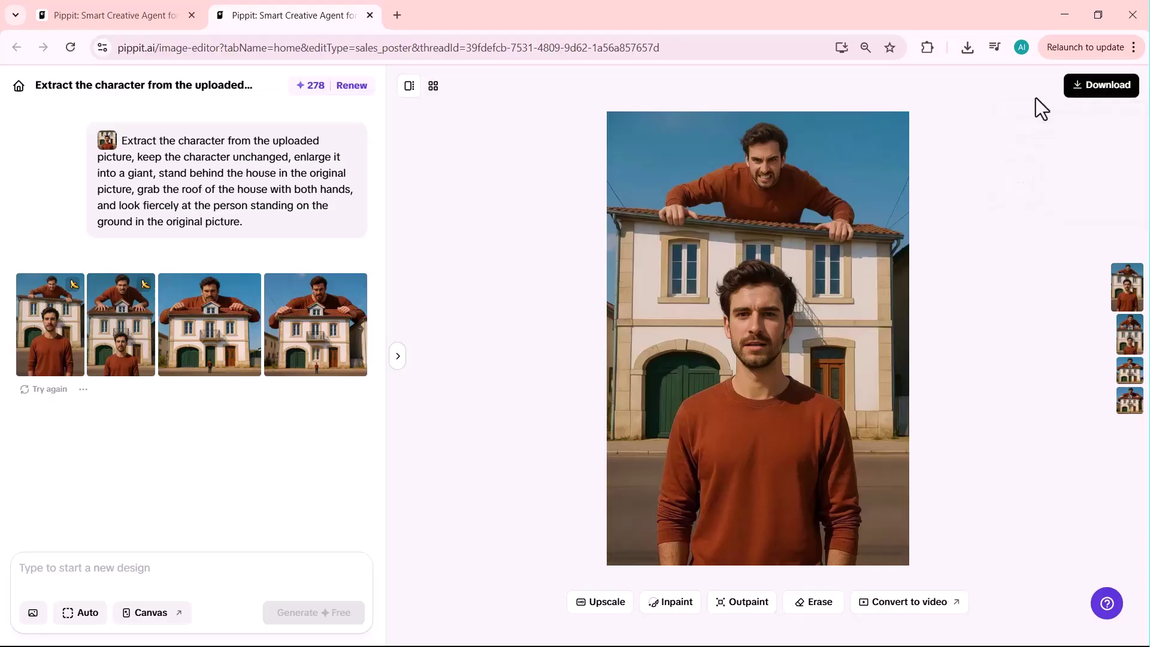
pyautogui.click(1103, 91)
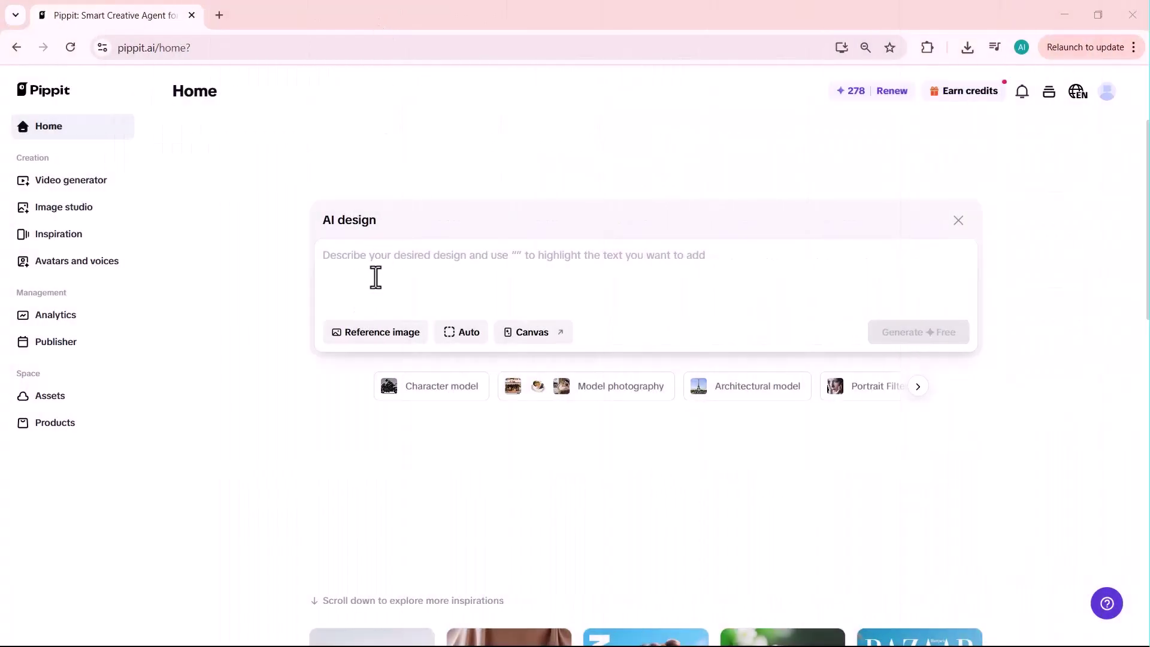
# Step: Upload the woman-in-black-dress photo, paste the Charlie & Lola prompt, and generate cartoon images
pyautogui.click(375, 338)
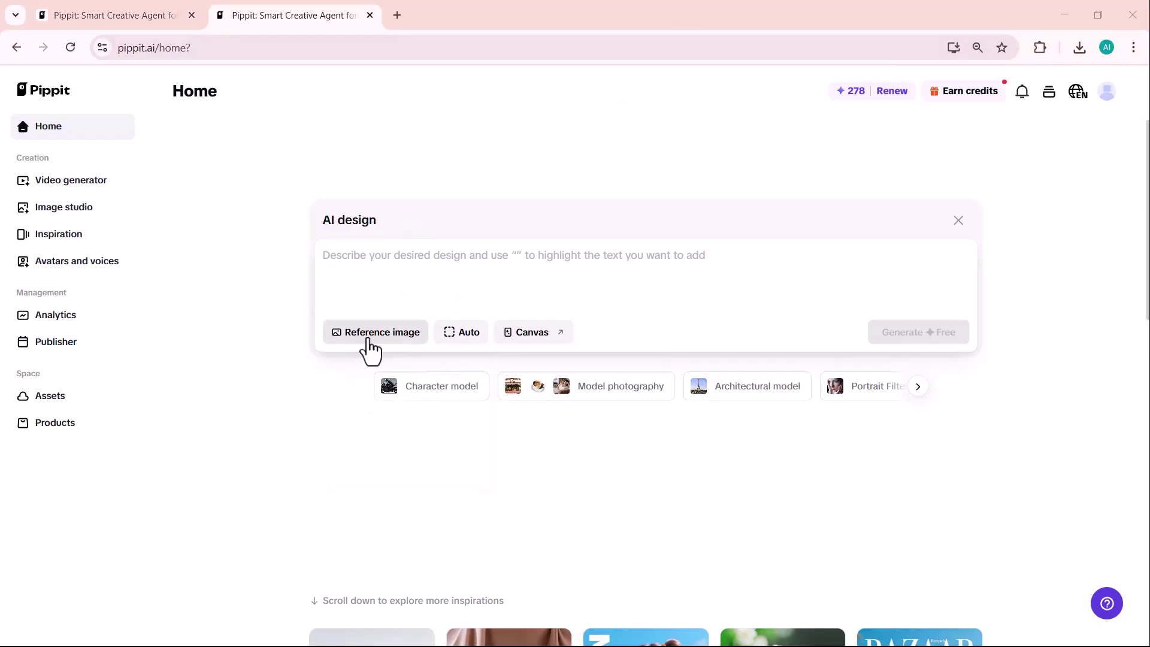
pyautogui.click(367, 337)
pyautogui.click(384, 369)
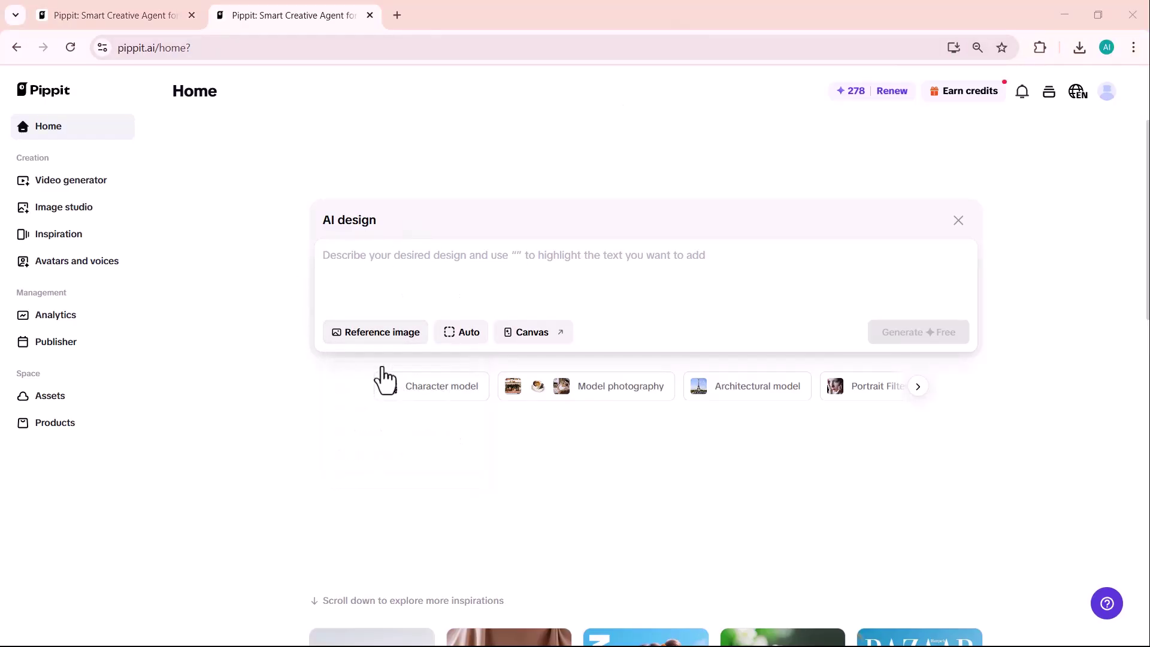
pyautogui.click(204, 412)
pyautogui.click(1020, 619)
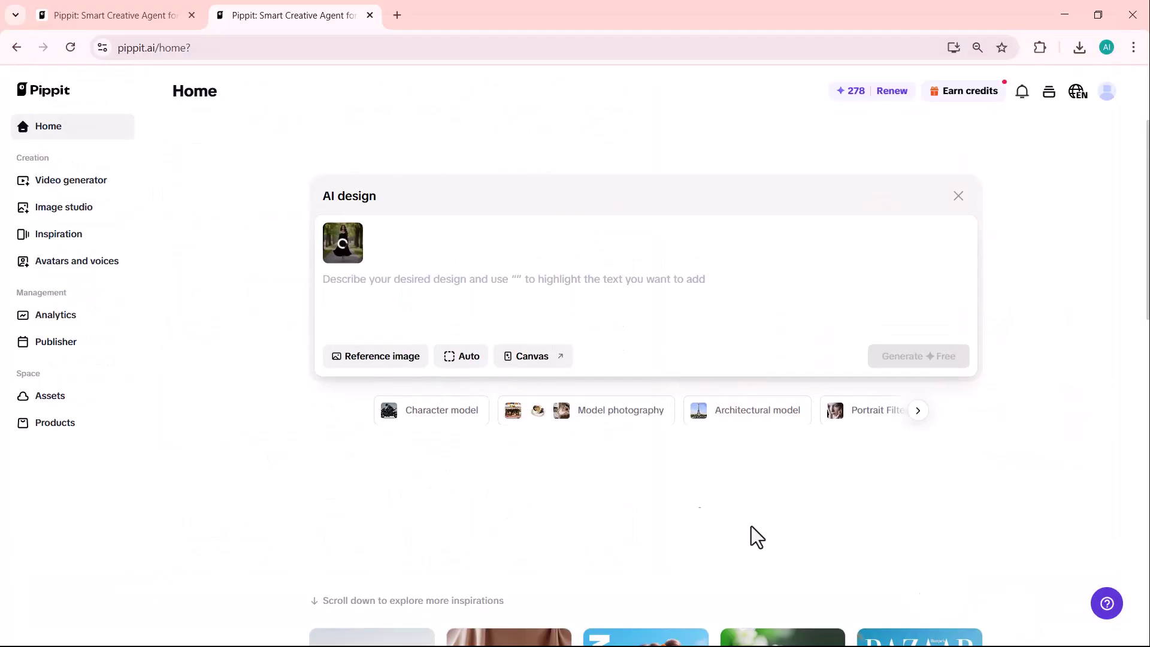
pyautogui.write('Turn the photo of myself in into a Charlie & Lola animated character. Keep the face, outfit, and likeness as similar as you can and use a white background.')
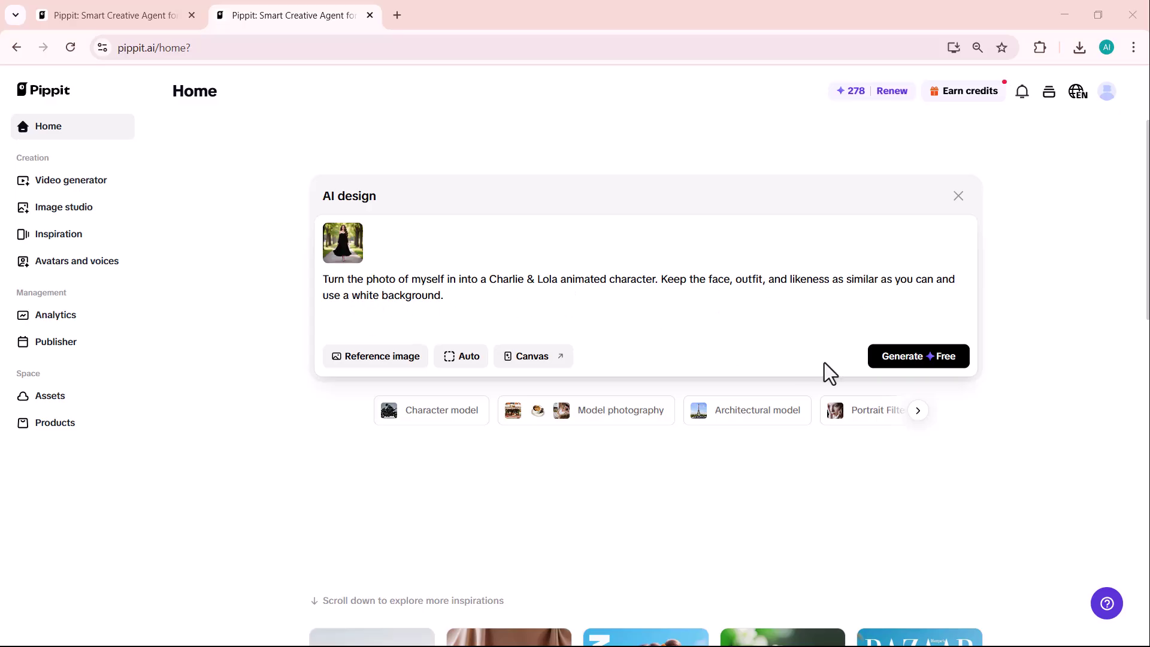
pyautogui.click(902, 367)
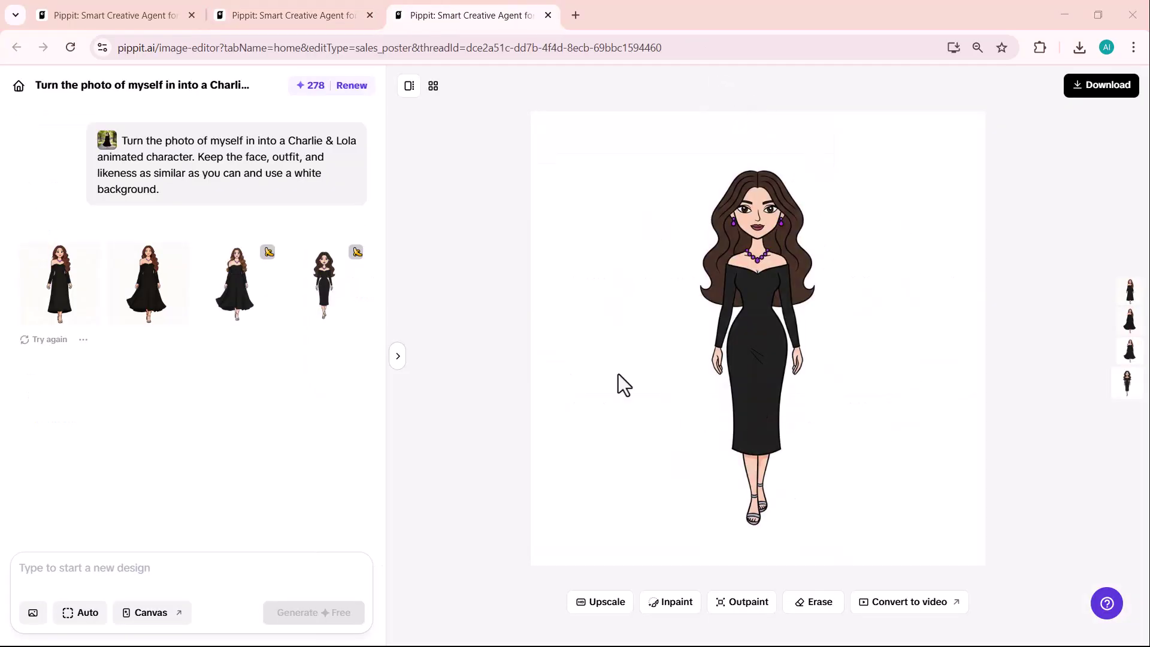
# Step: Review the four Charlie & Lola cartoons and bring up the download Format and Watermark options
pyautogui.click(1130, 295)
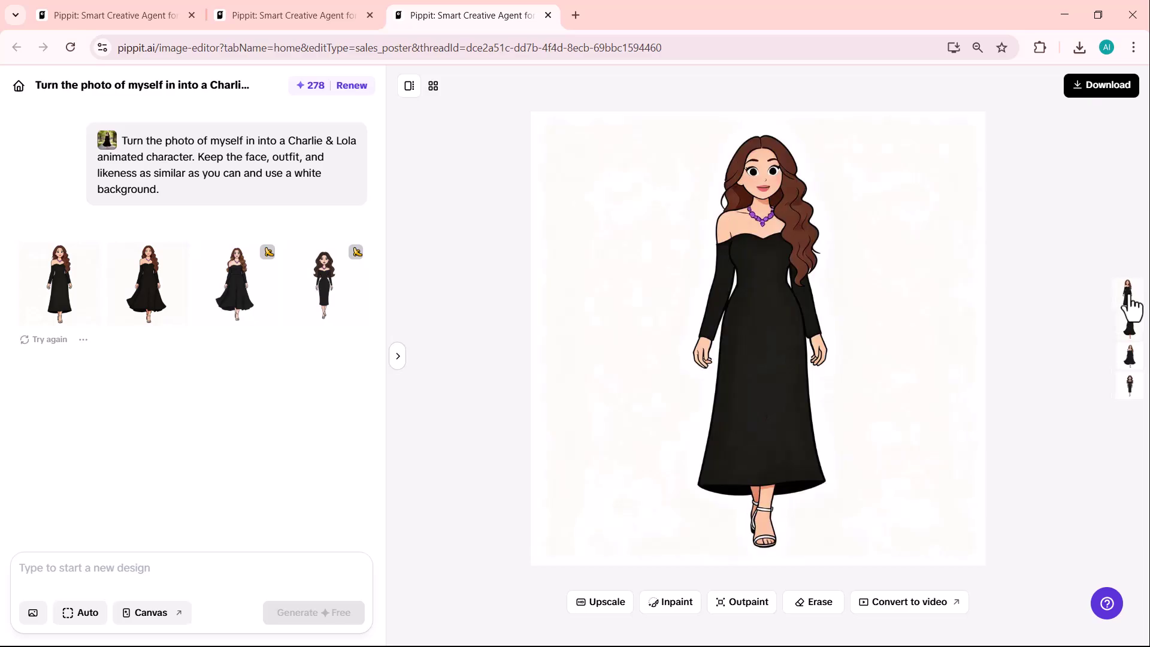
pyautogui.click(1130, 334)
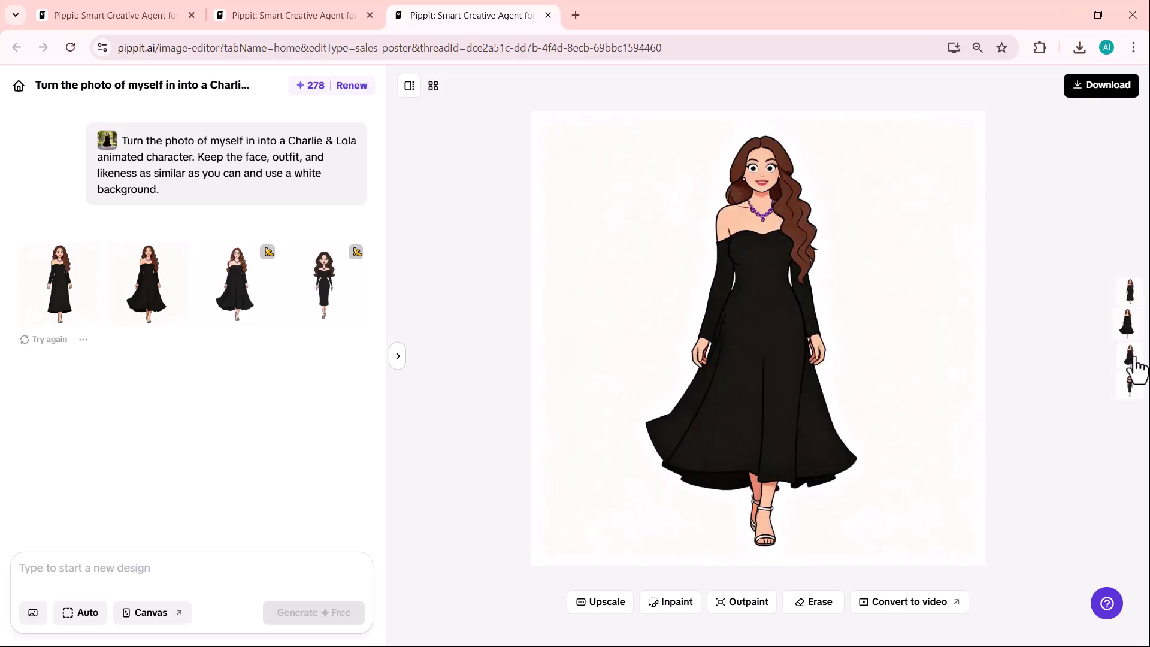
pyautogui.click(1131, 361)
pyautogui.click(1130, 390)
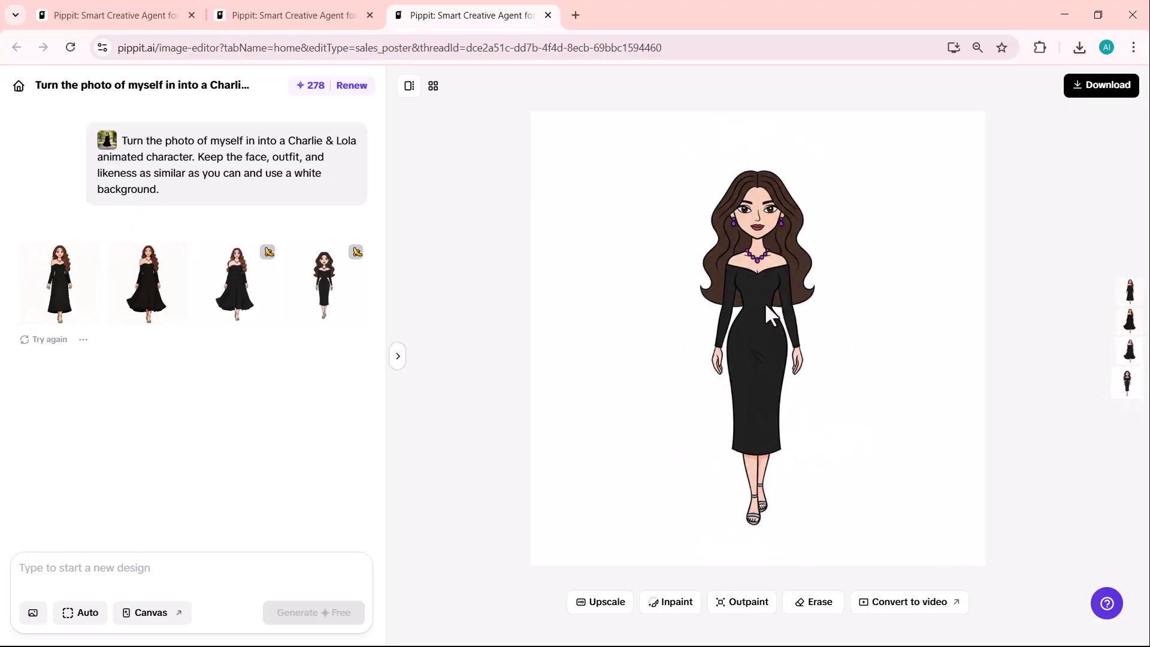
pyautogui.click(1105, 87)
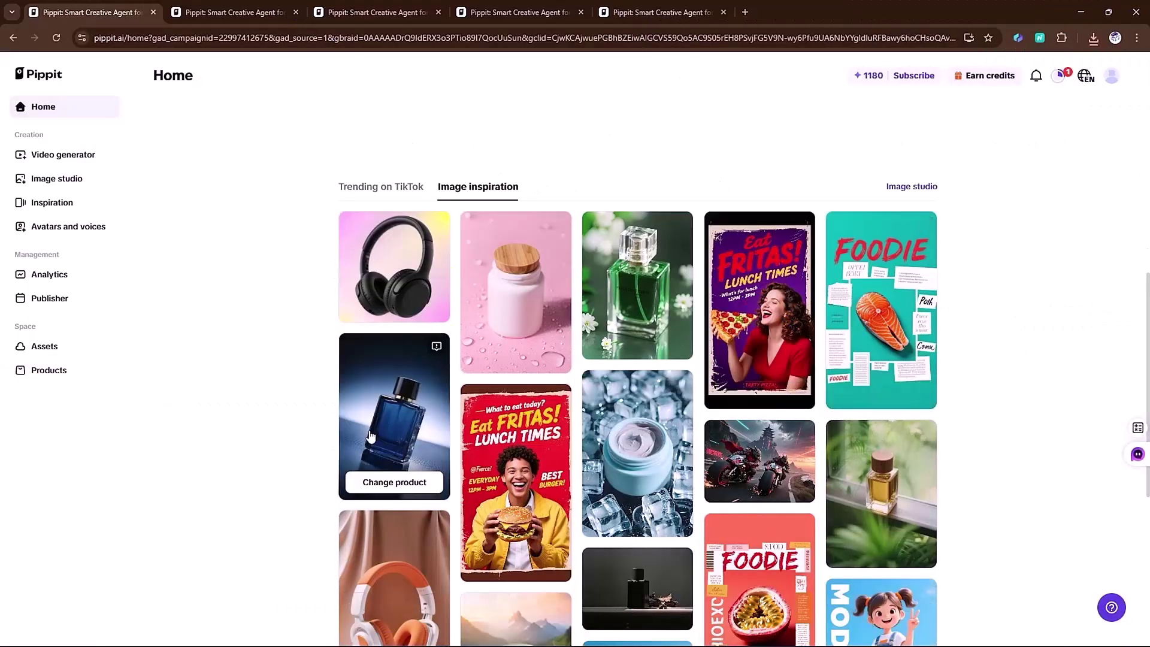
# Step: Replace the perfume template's product with the blue perfume bottle photo from the device, then dismiss the video-generated notice
pyautogui.click(393, 483)
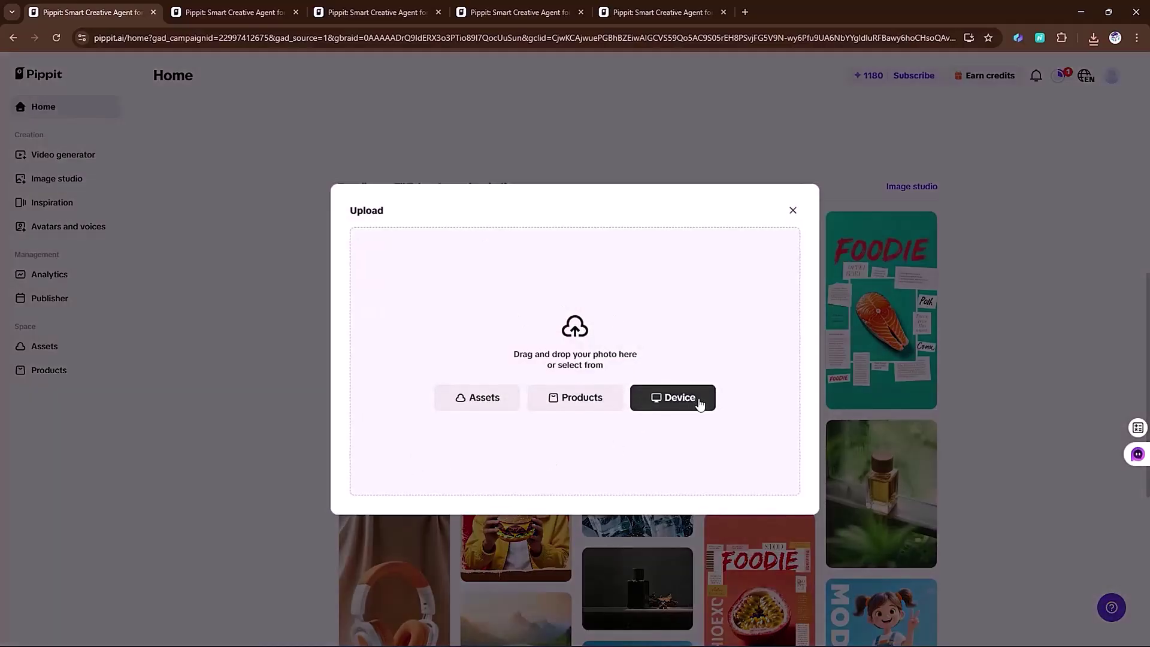
pyautogui.click(675, 403)
pyautogui.click(140, 123)
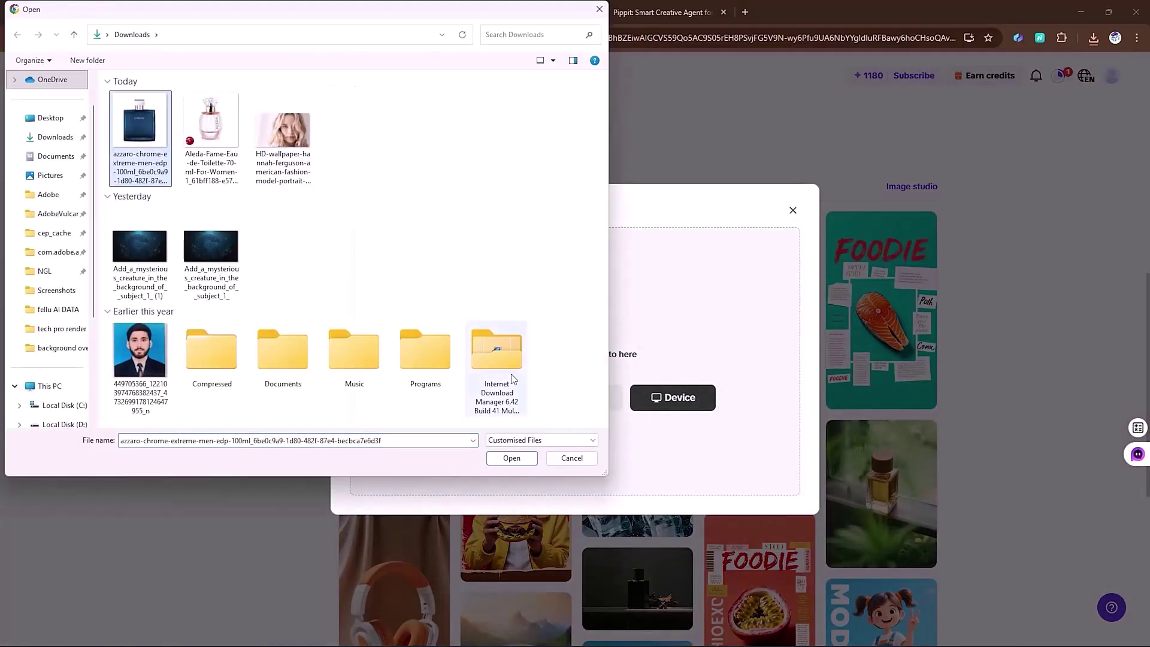
pyautogui.click(515, 462)
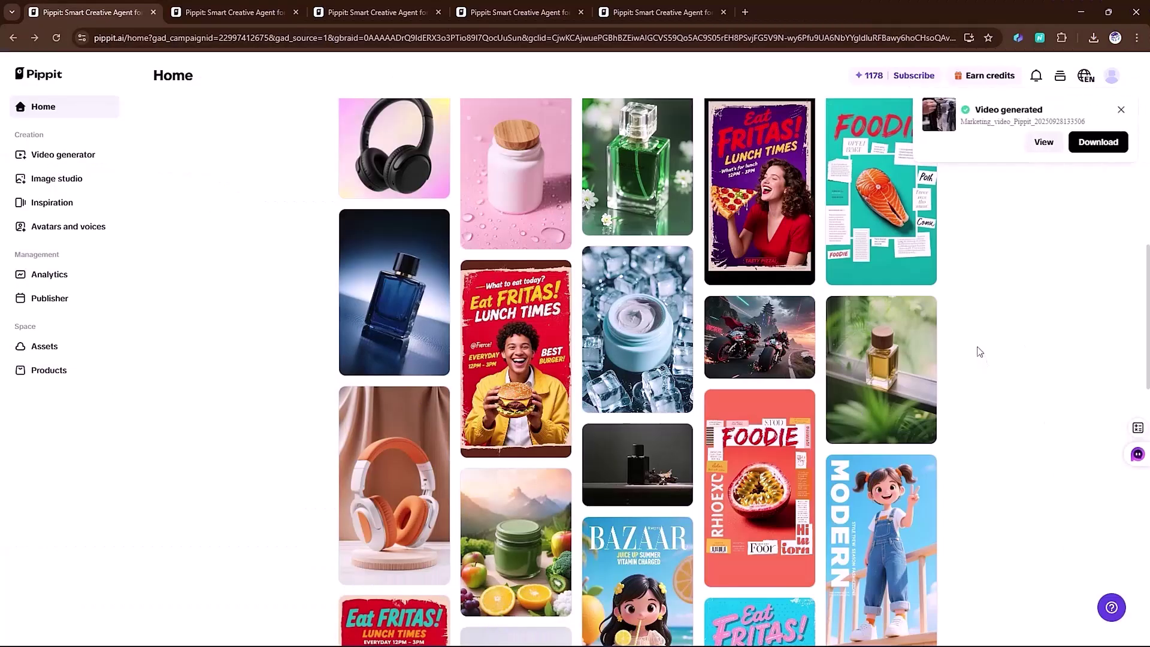
pyautogui.click(1124, 110)
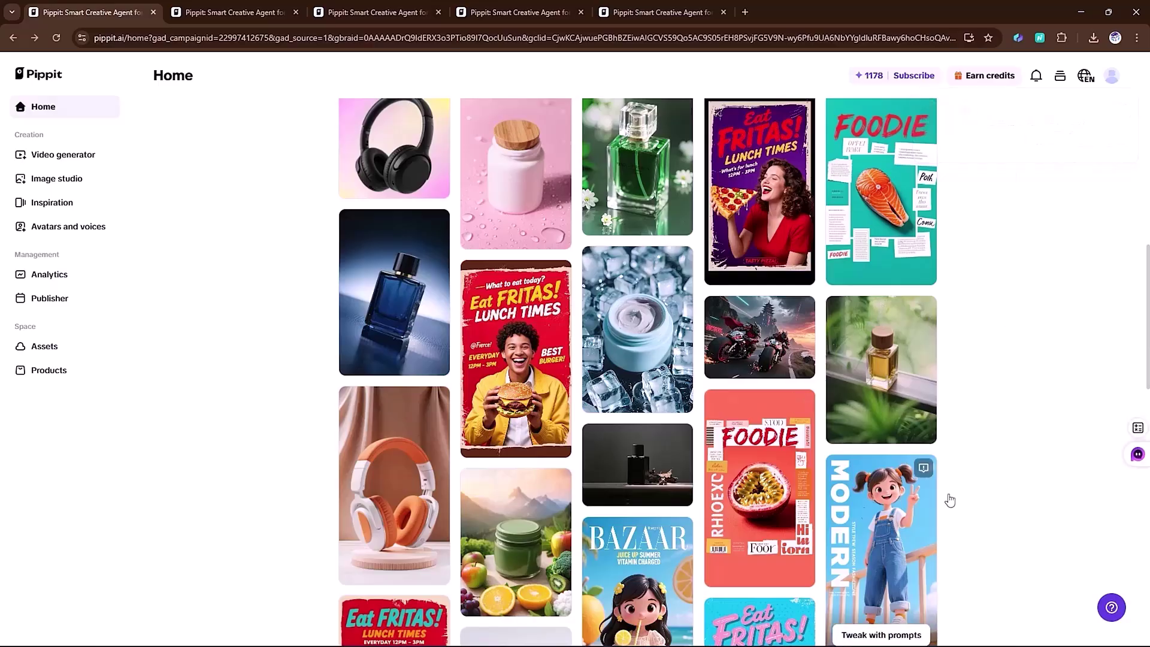
pyautogui.scroll(-1, 928, 399)
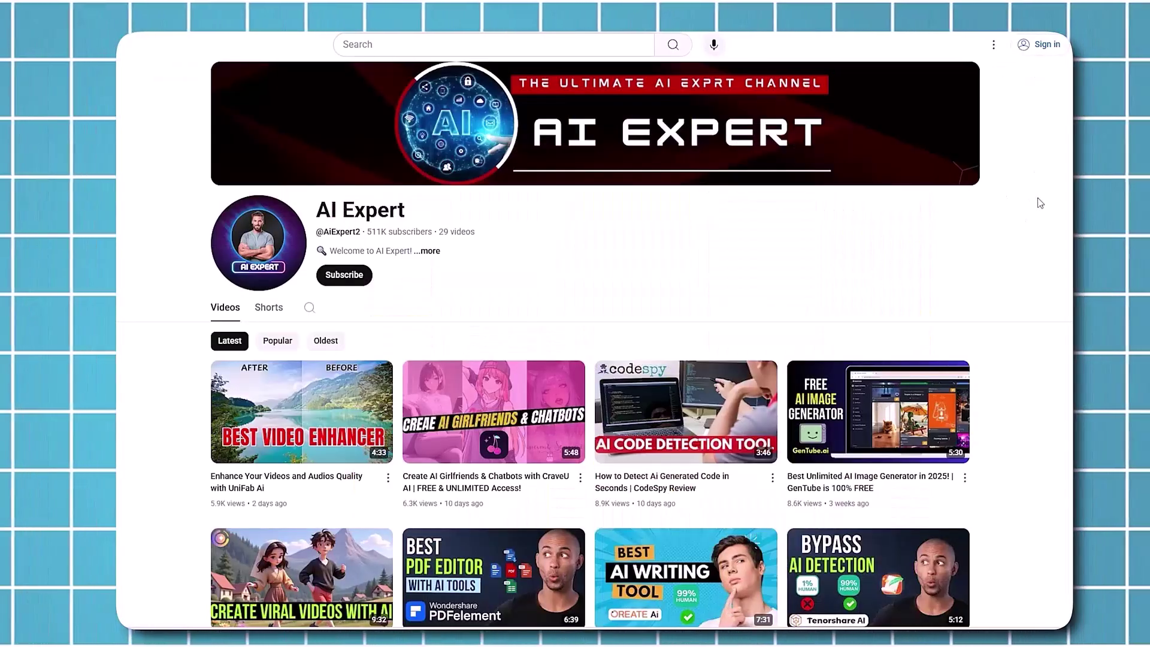
pyautogui.scroll(-3, 1043, 225)
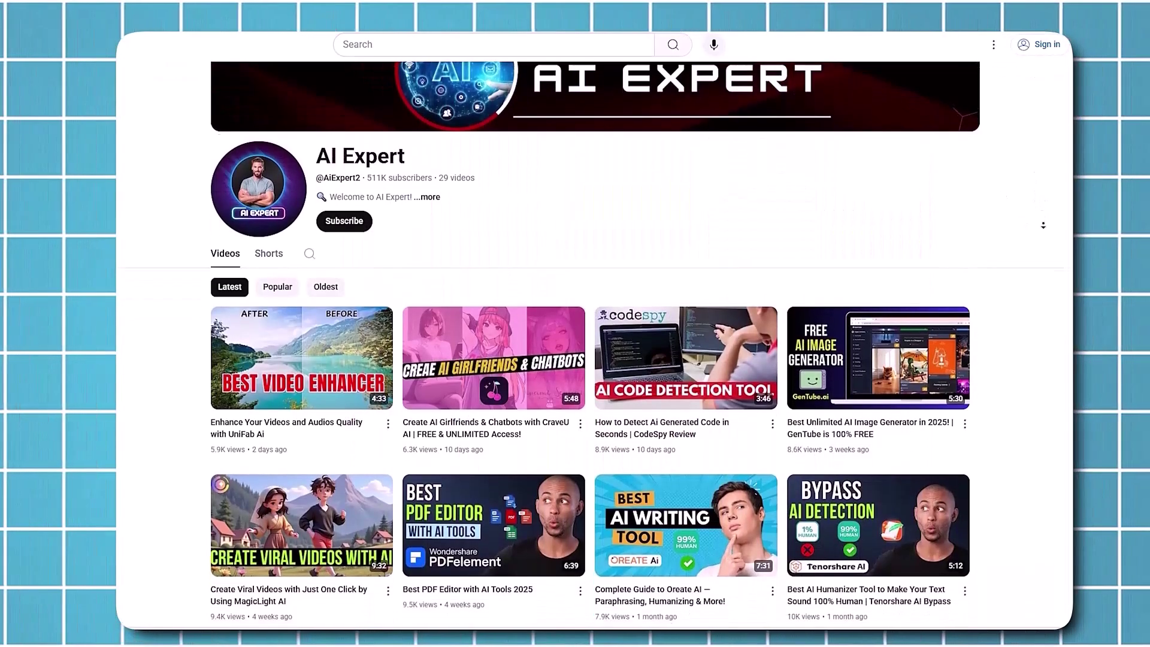
pyautogui.scroll(-3, 1043, 225)
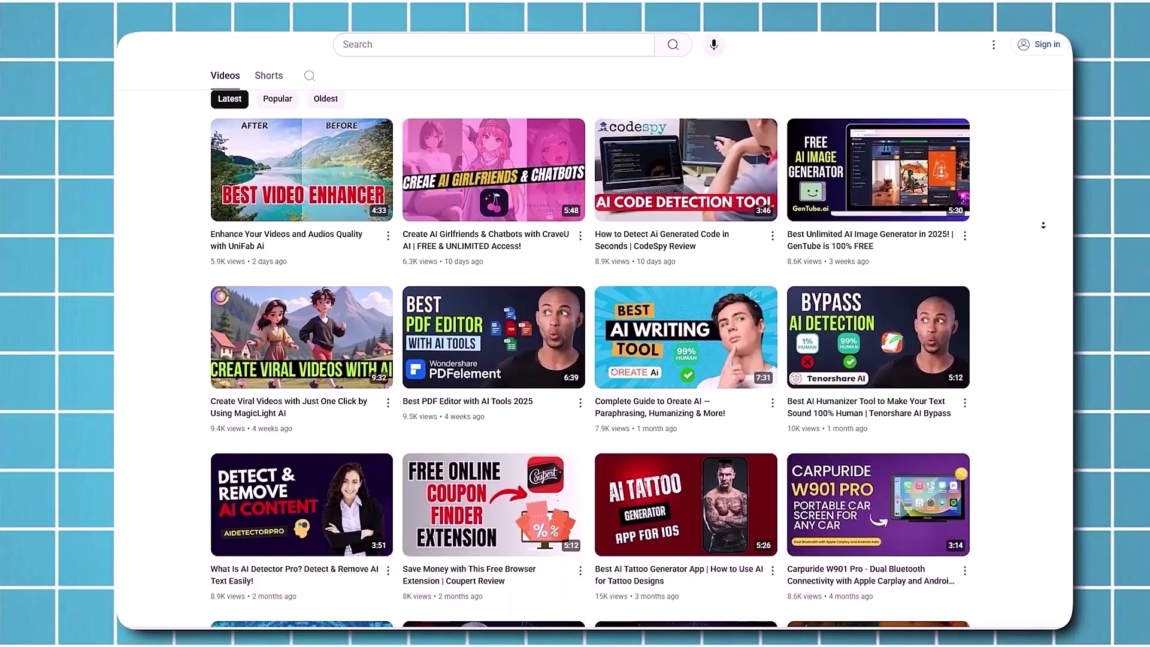
pyautogui.scroll(-3, 1043, 223)
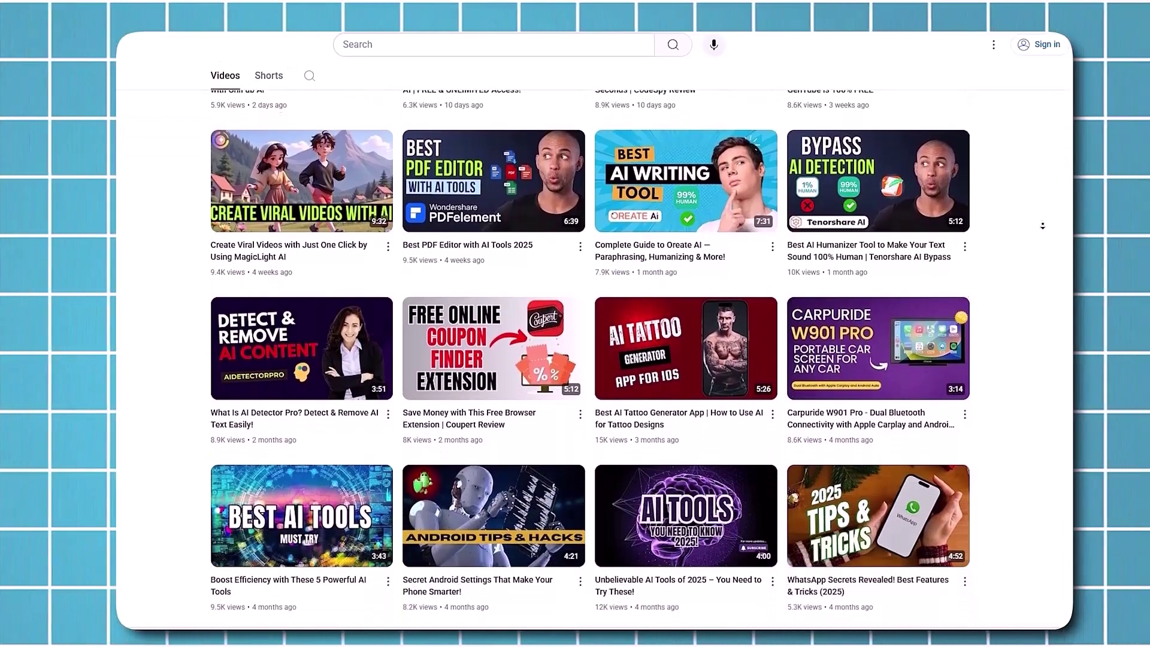
pyautogui.scroll(-2, 1043, 225)
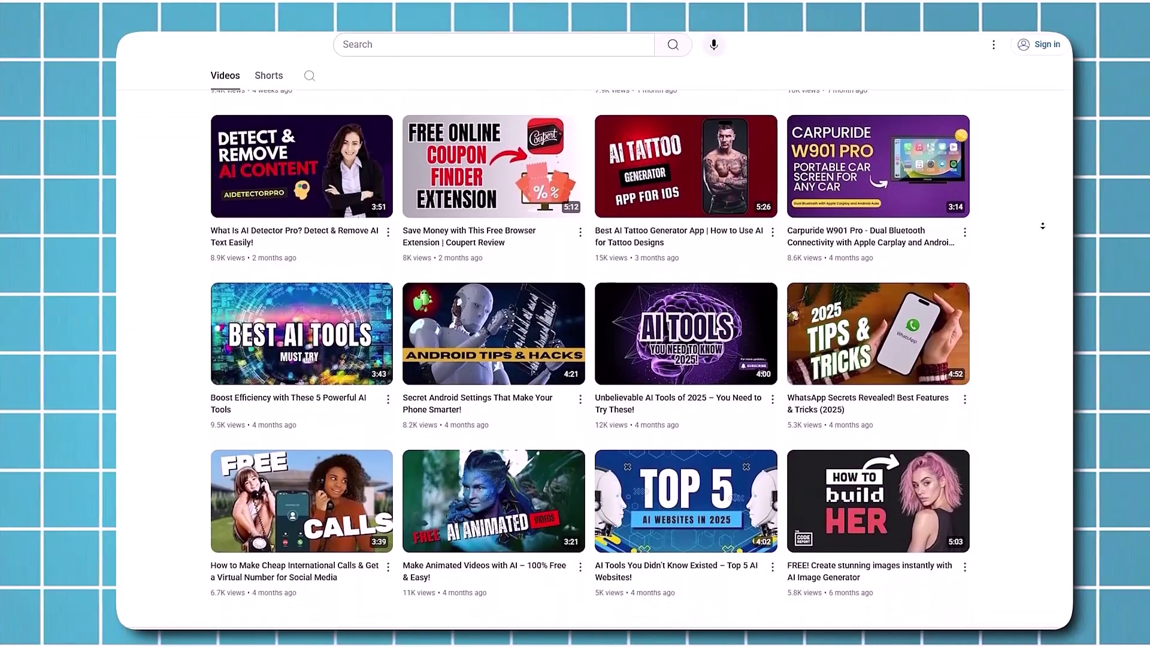